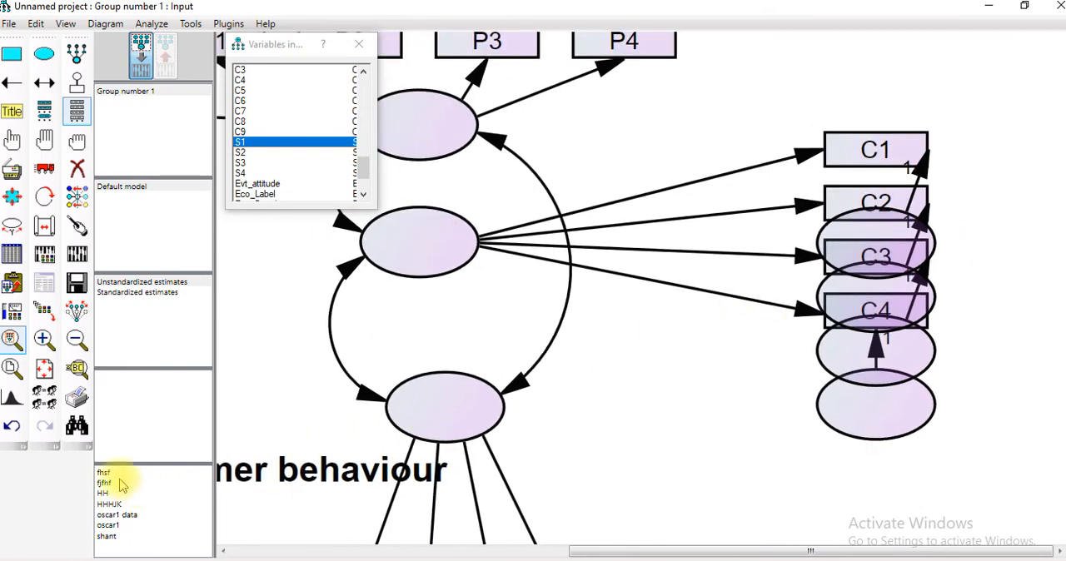
Undo the last changes to the error-term arrows pointing at C1, C2 and C3
click(10, 433)
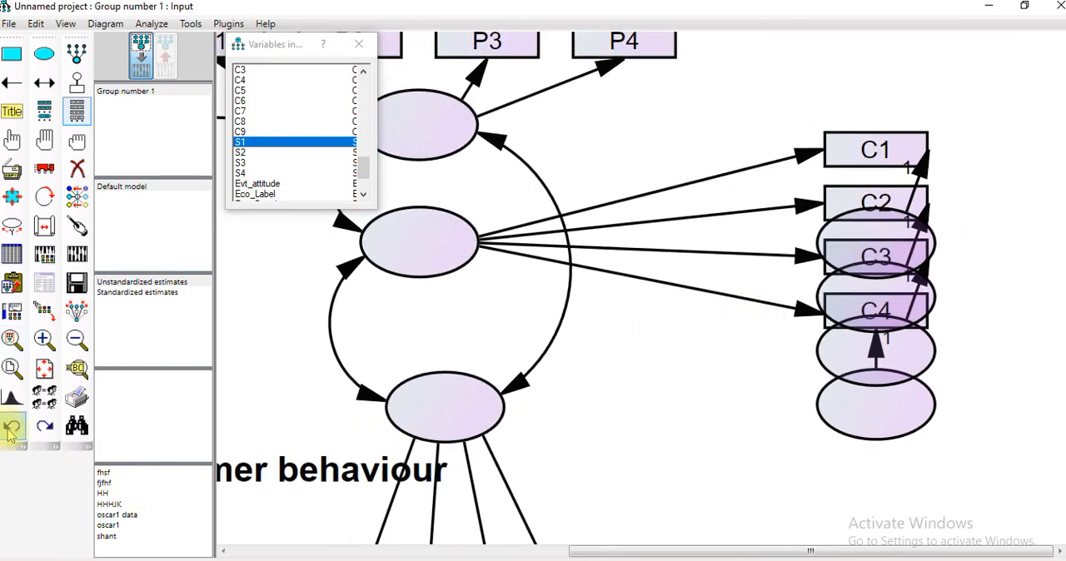
click(10, 433)
click(10, 433)
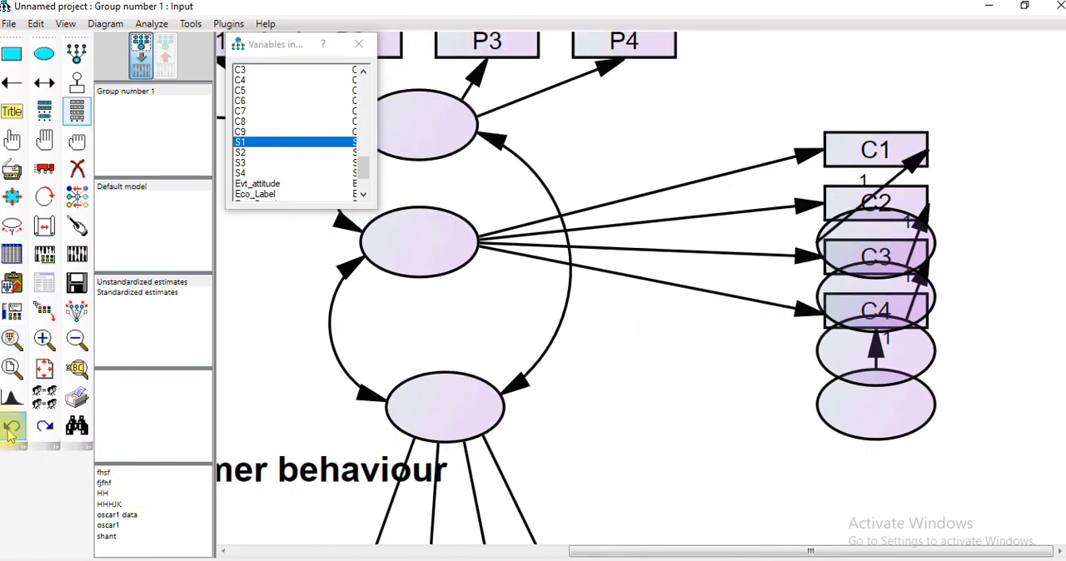
click(10, 433)
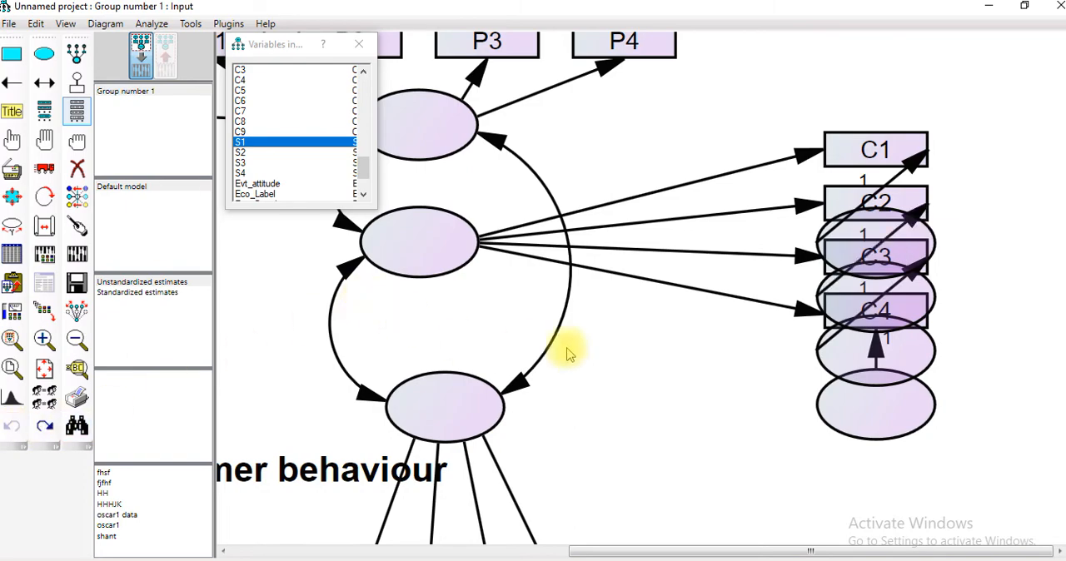
Examine the path diagram at closer and wider magnifications and fit the entire page in view
scroll(708, 325, down, 1)
scroll(708, 325, down, 3)
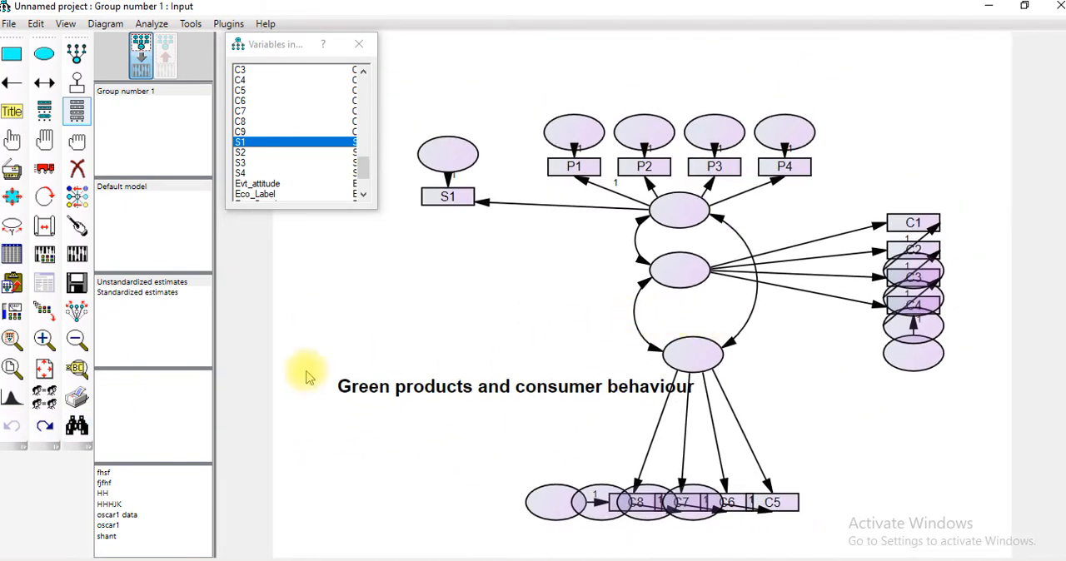
click(45, 339)
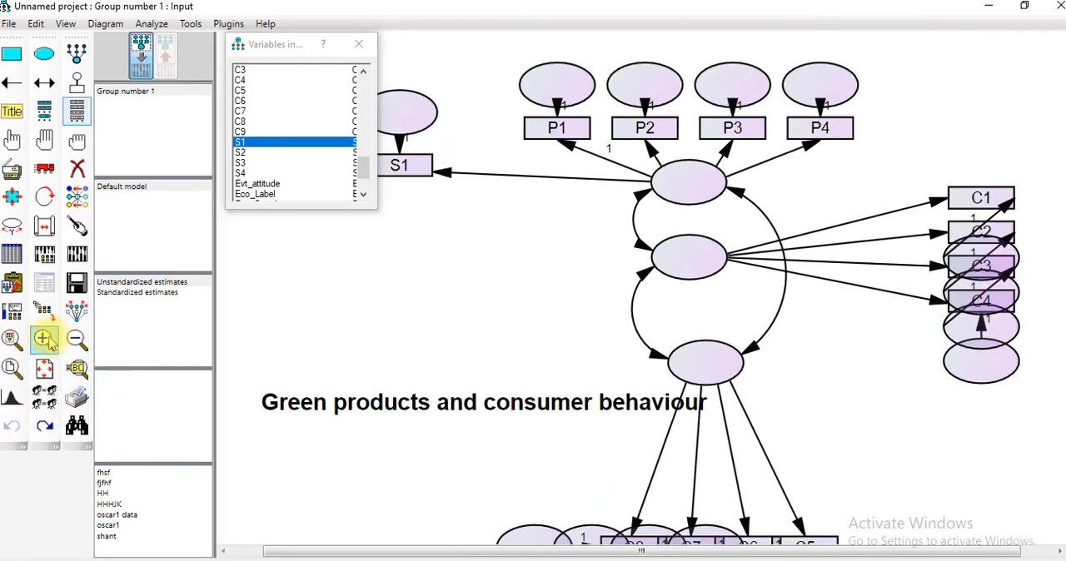
click(47, 341)
click(46, 340)
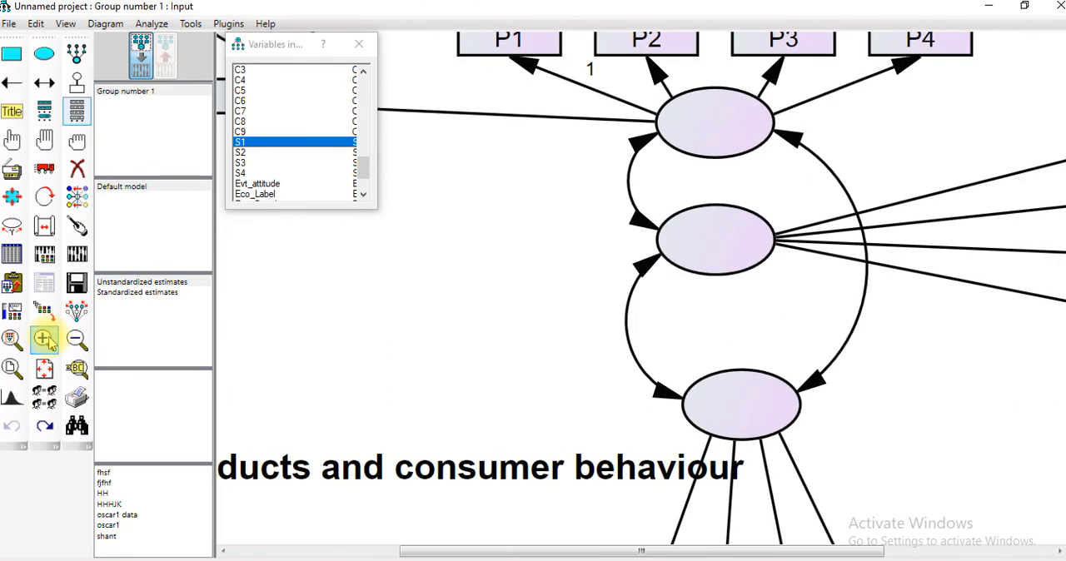
click(76, 338)
click(76, 339)
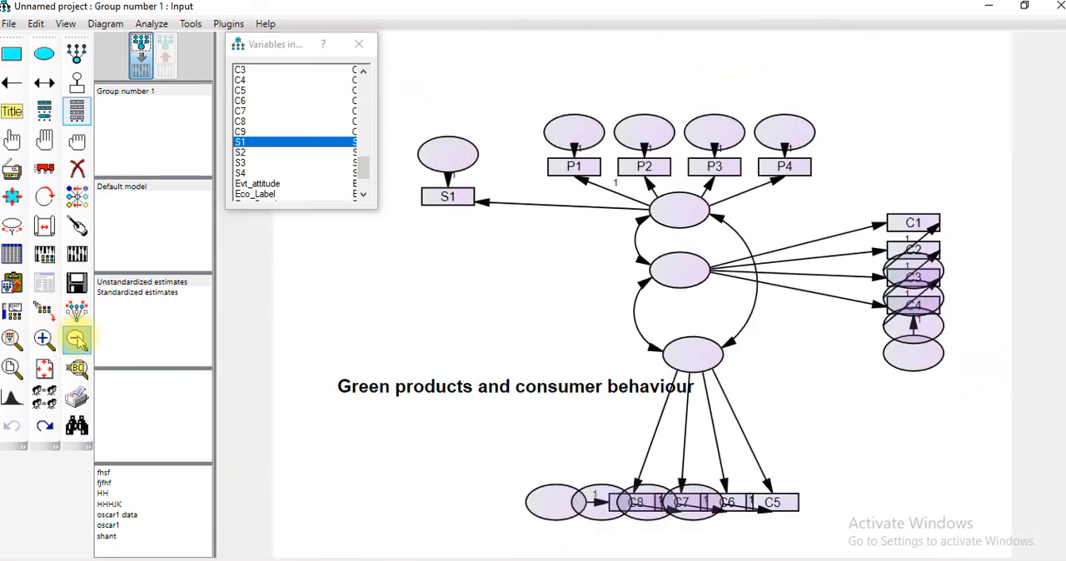
click(75, 339)
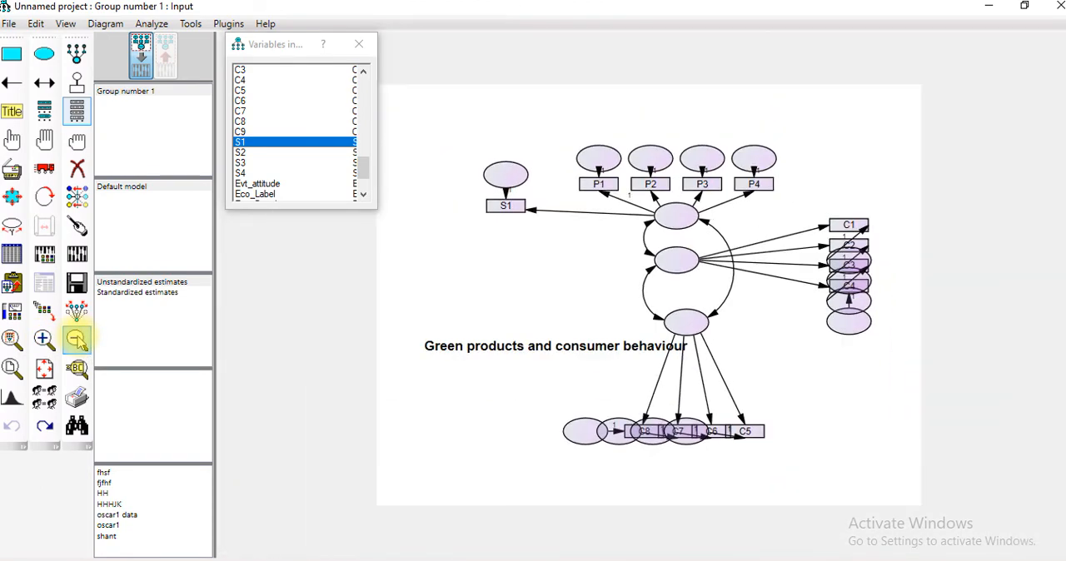
click(12, 369)
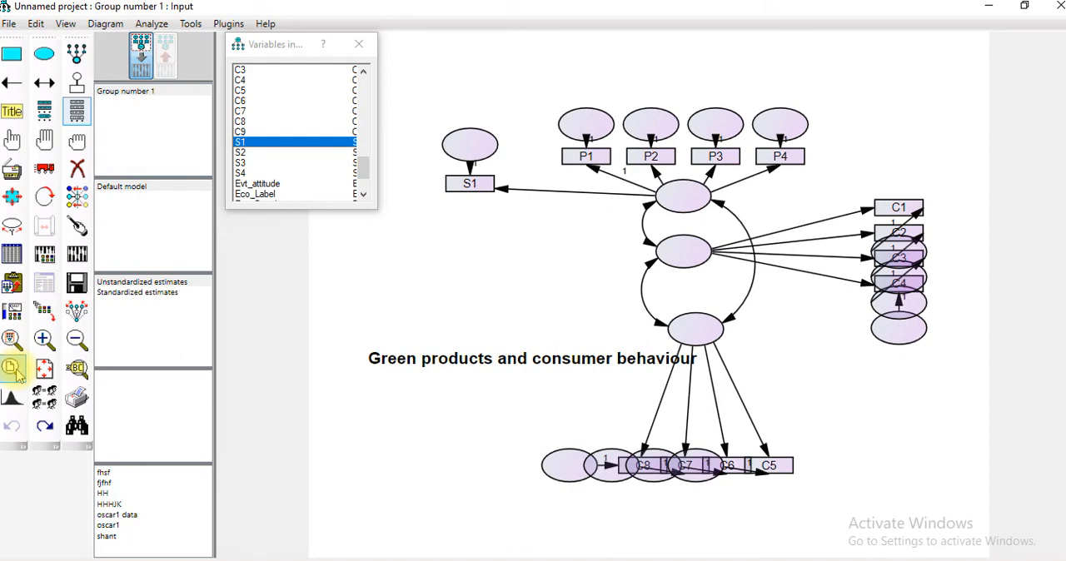
Set the analysis properties to estimate means and intercepts and to output residual moments
click(44, 260)
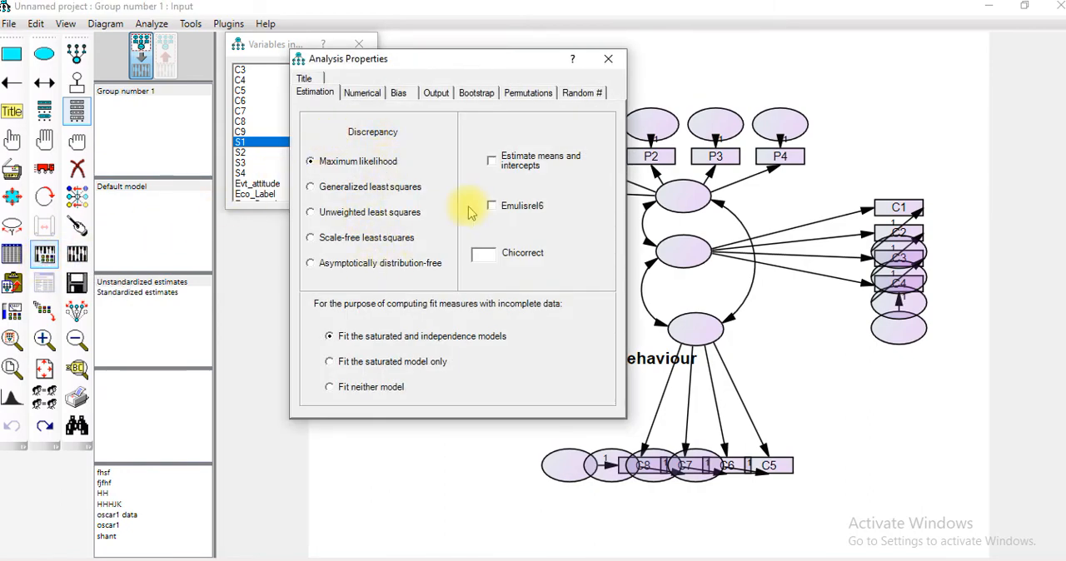
click(492, 162)
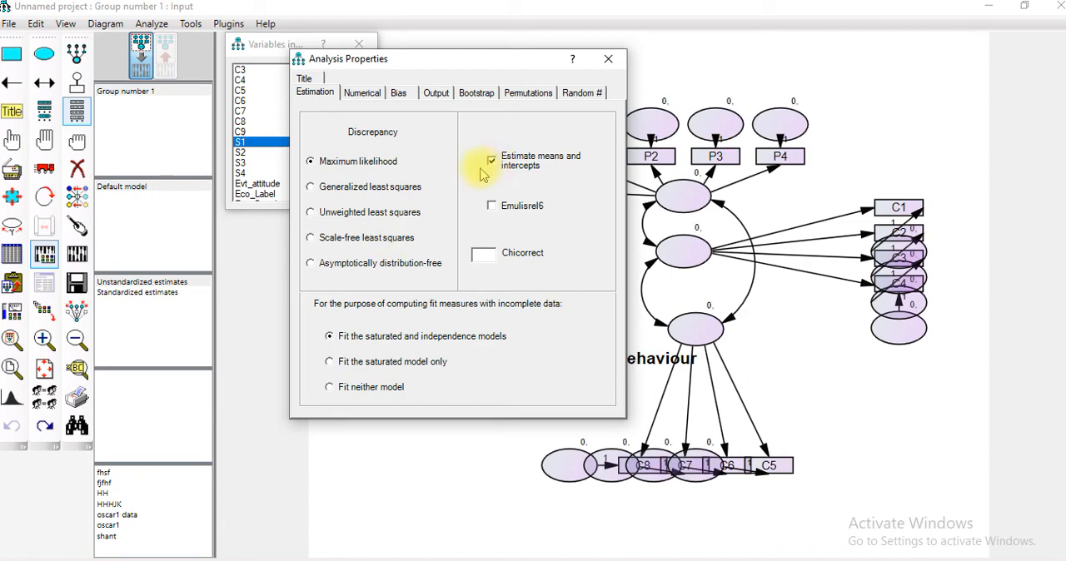
click(435, 93)
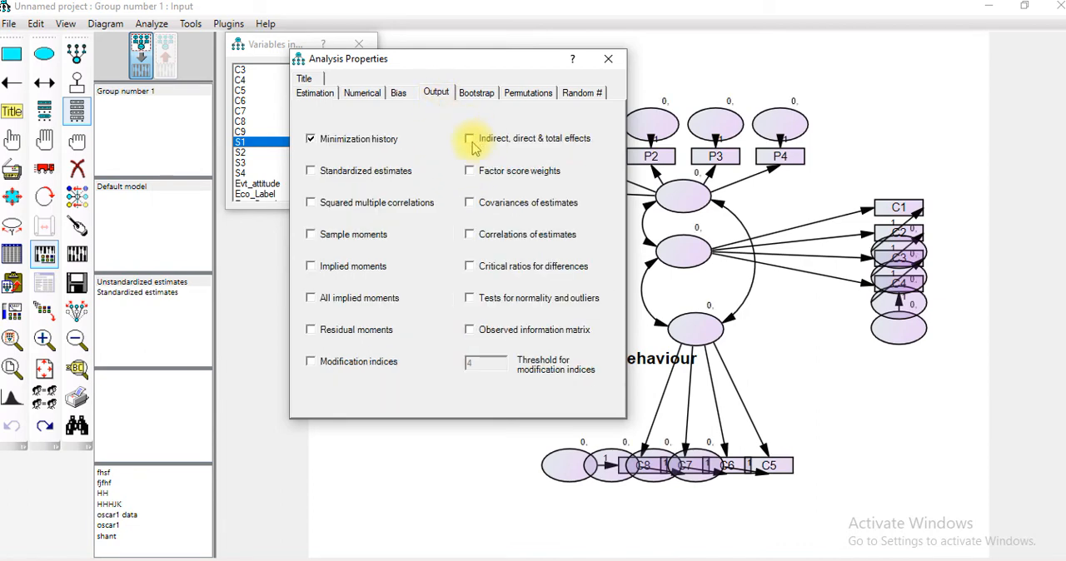
click(311, 331)
click(608, 58)
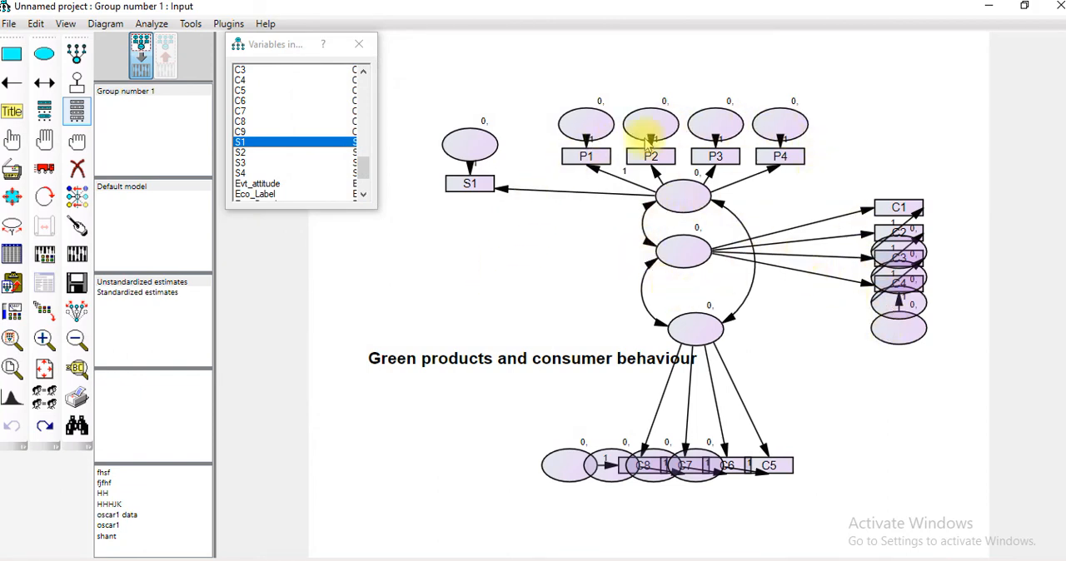
Name all unobserved variables with the naming plugin and try to calculate the estimates
click(229, 25)
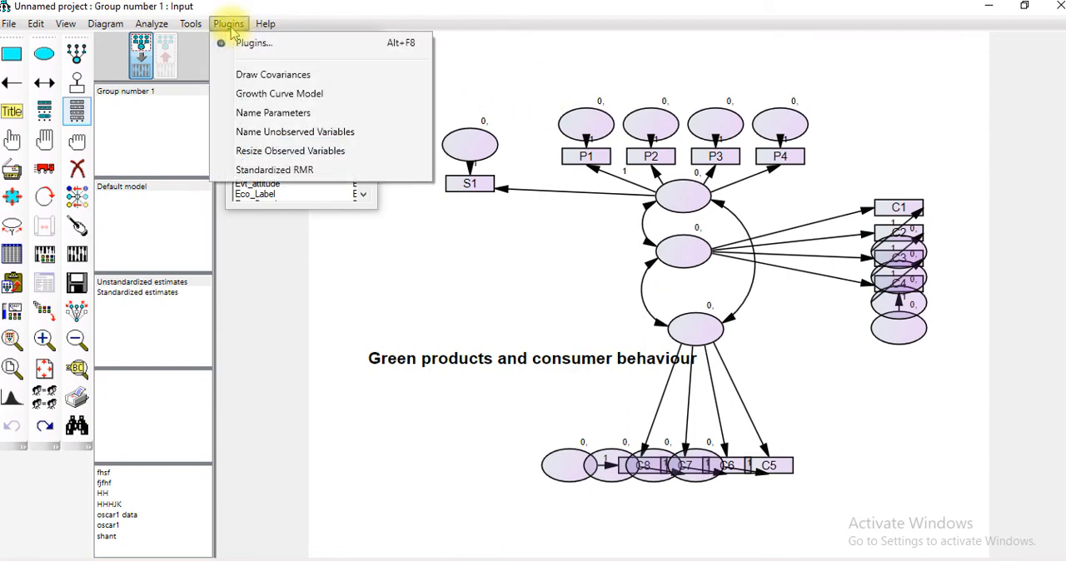
click(269, 133)
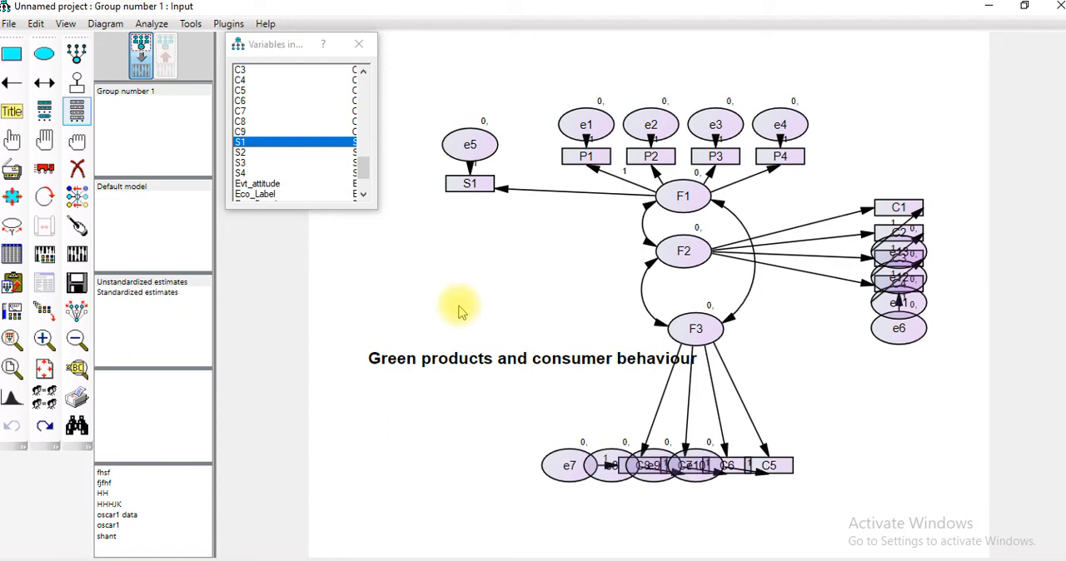
click(76, 256)
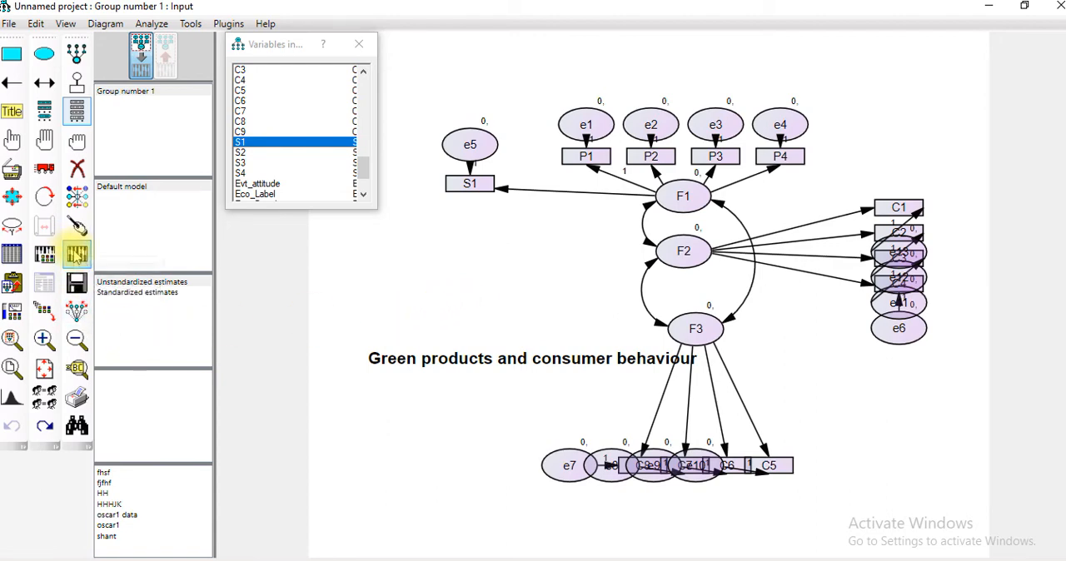
click(77, 256)
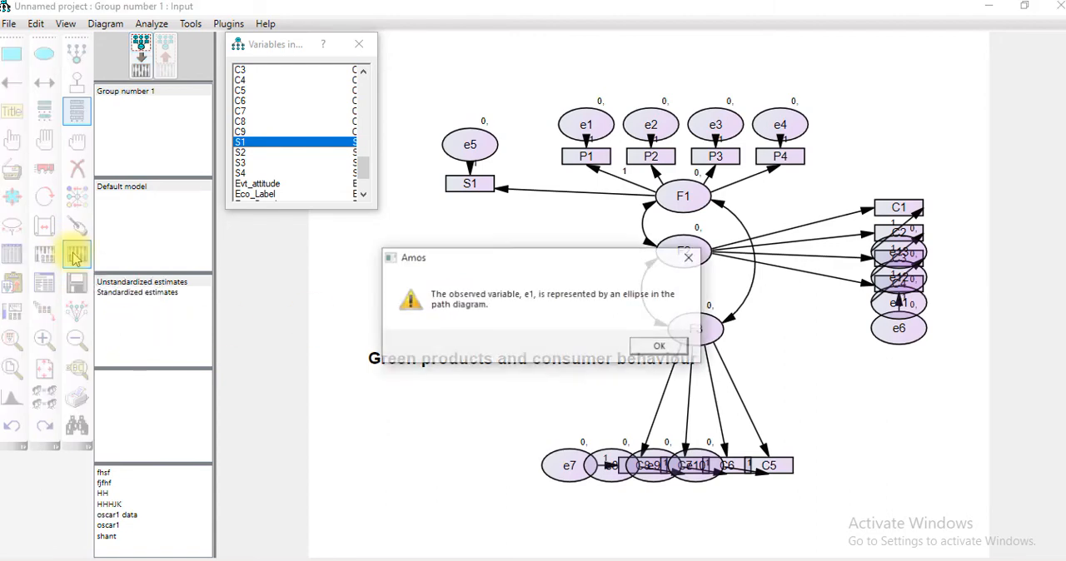
click(661, 347)
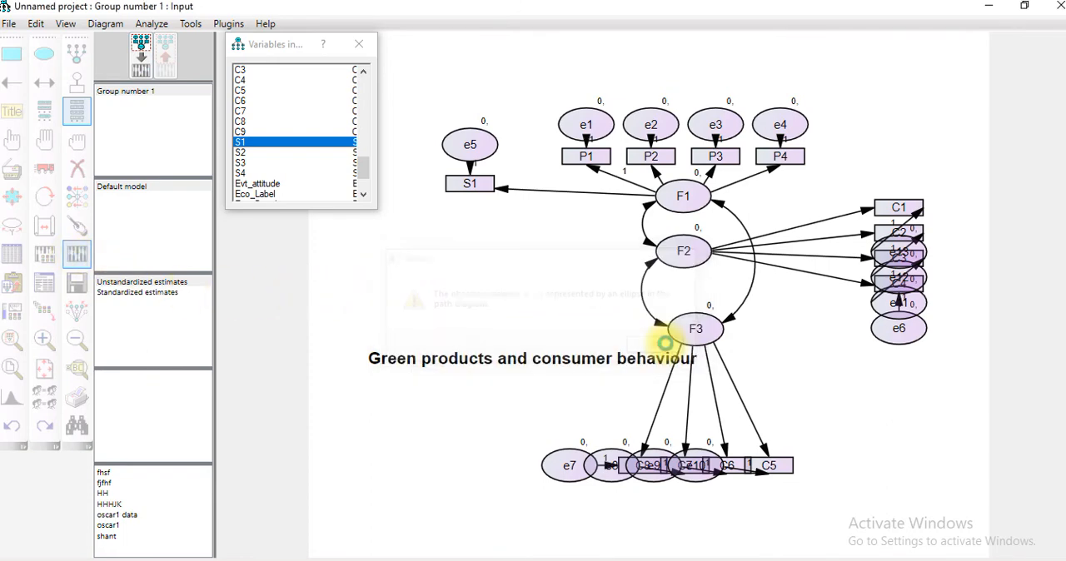
Rename the error terms of P1, P2, P3 and P4 as e11, e21, e31 and e41
double_click(586, 126)
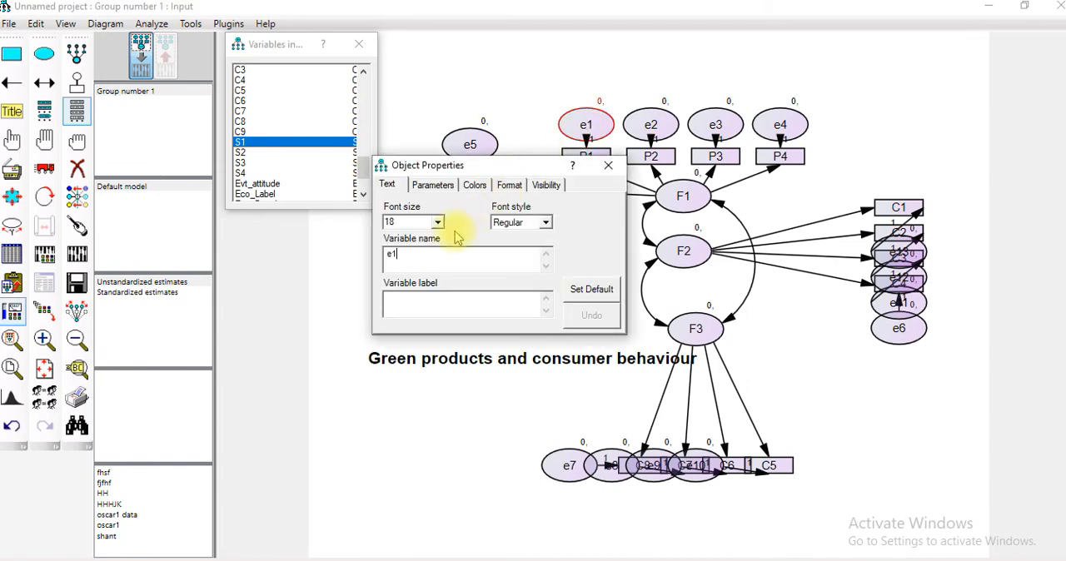
text(1)
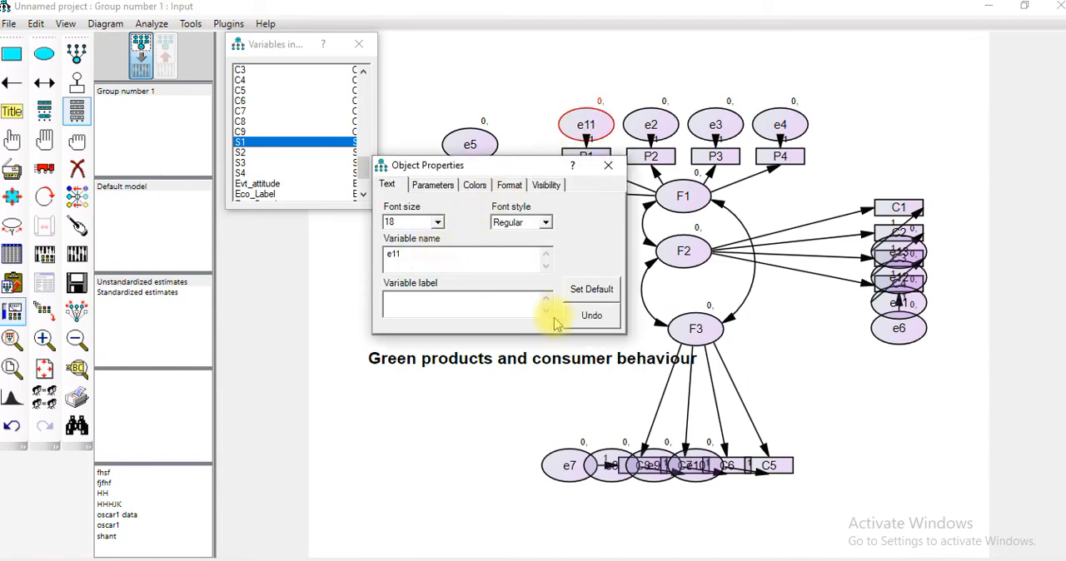
click(641, 129)
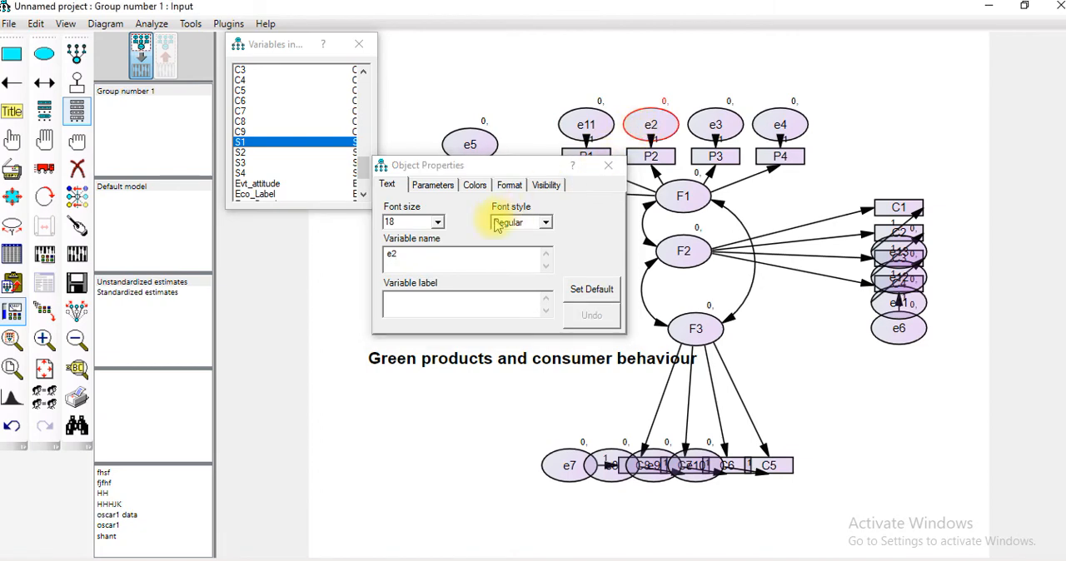
click(448, 251)
text(1)
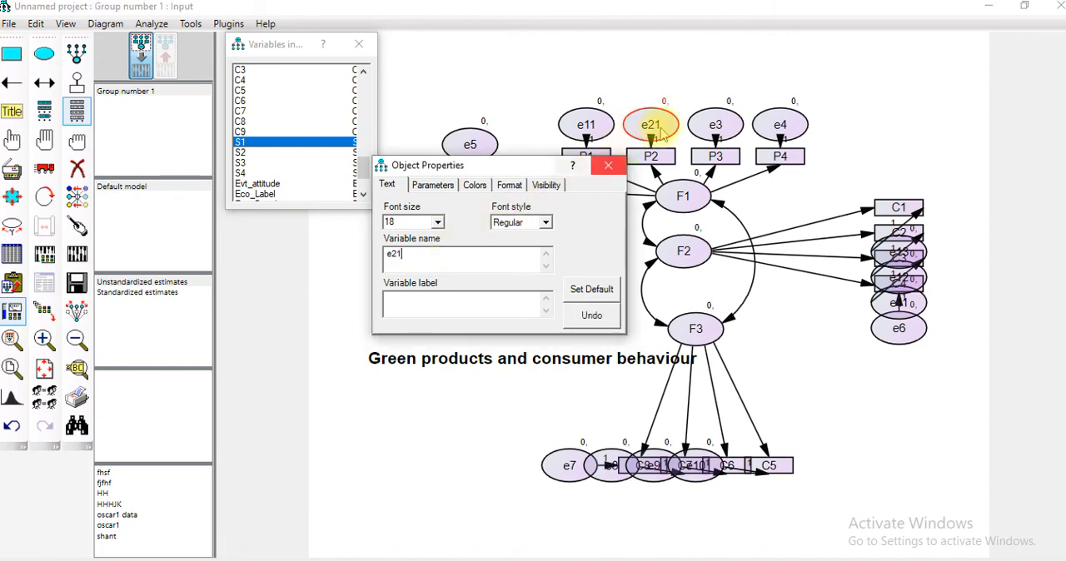
click(715, 125)
click(461, 252)
text(1)
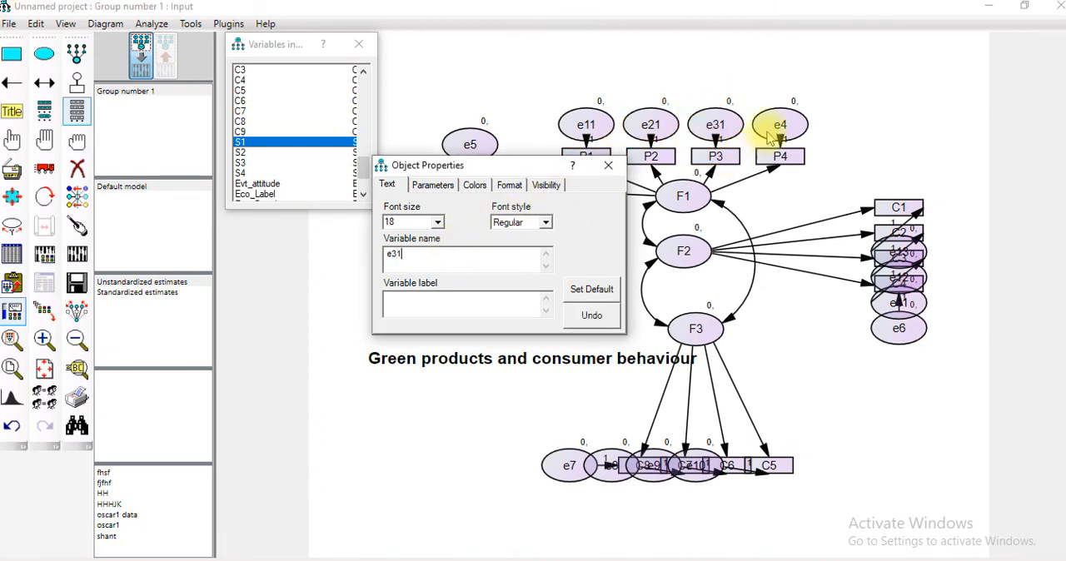
click(773, 123)
click(457, 255)
text(1)
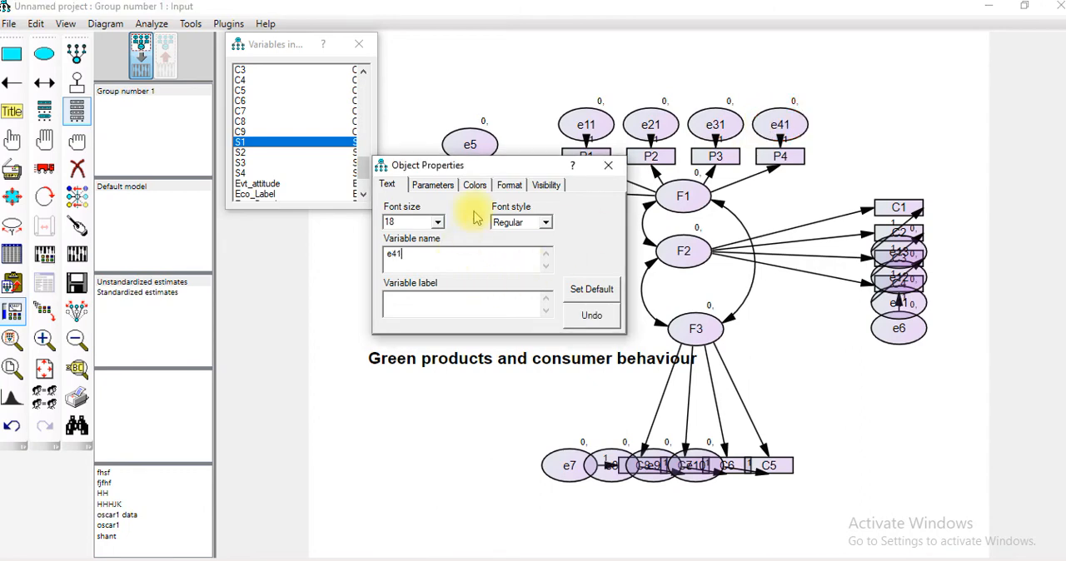
Rename the error term of S1 as e51 and the lowest error term below C4 as e61
drag(500, 165, 439, 198)
click(469, 148)
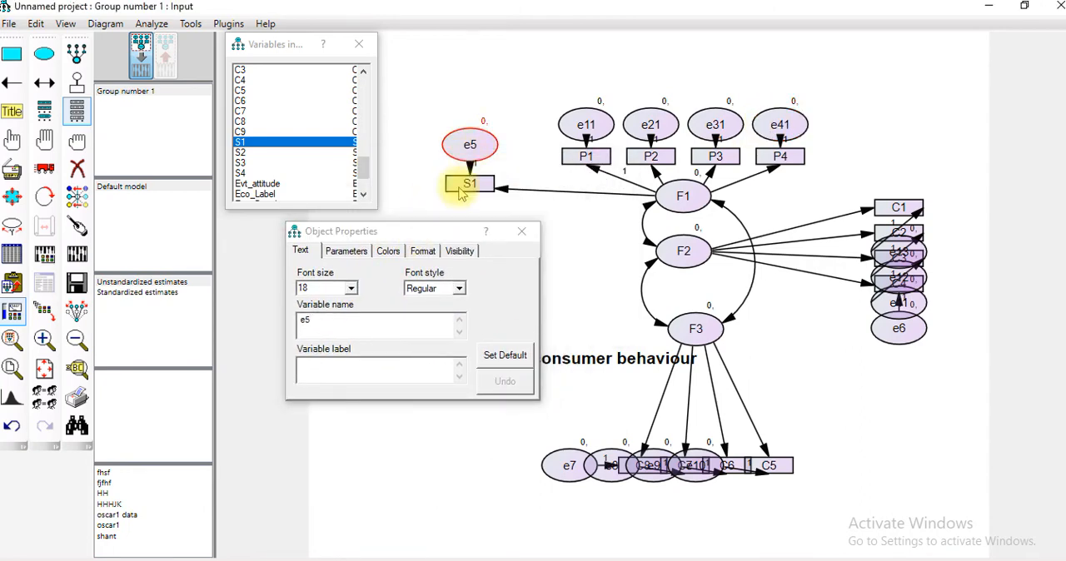
click(376, 319)
text(1)
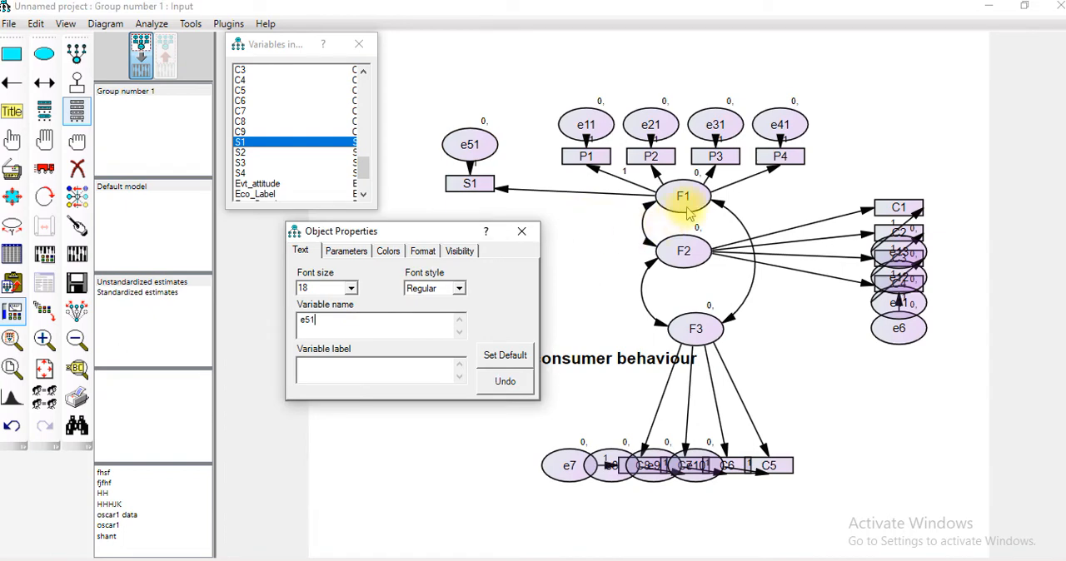
click(899, 328)
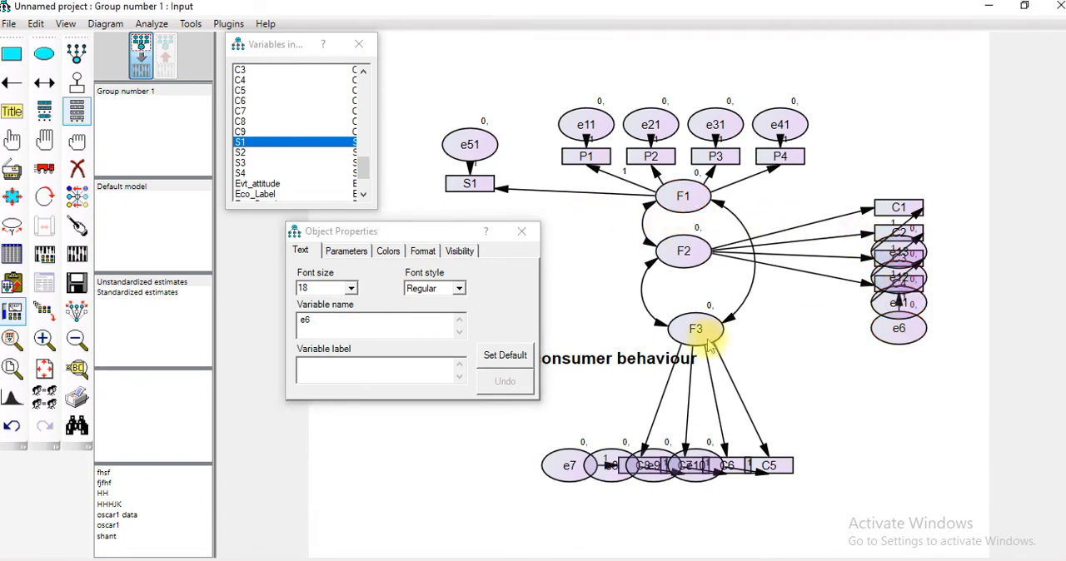
click(392, 322)
text(1)
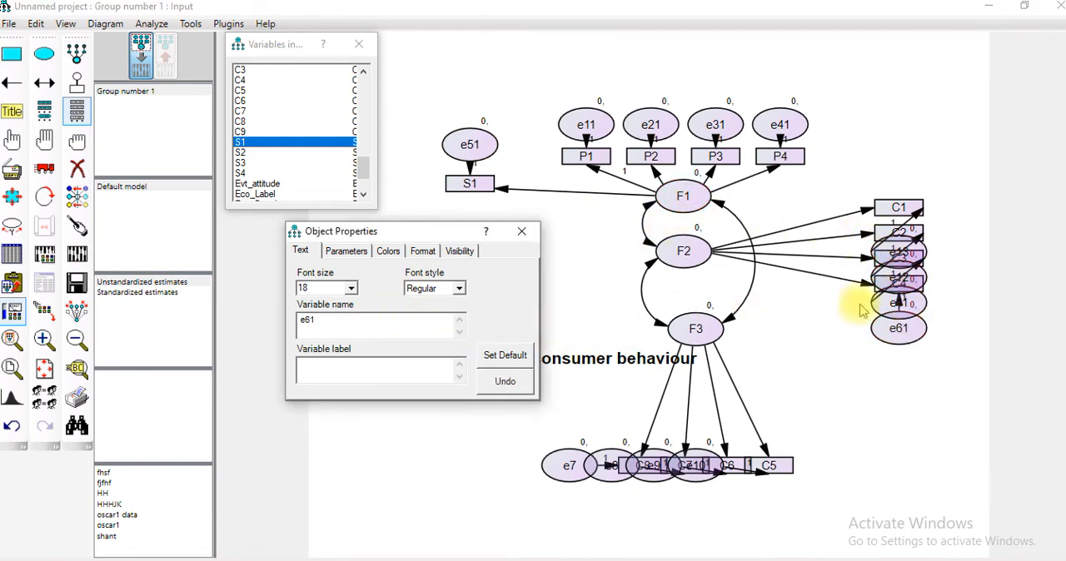
Rename the three overlapping error terms above e61 as e111, e121 and e131, and try to calculate the estimates again
click(899, 303)
click(343, 323)
text(1)
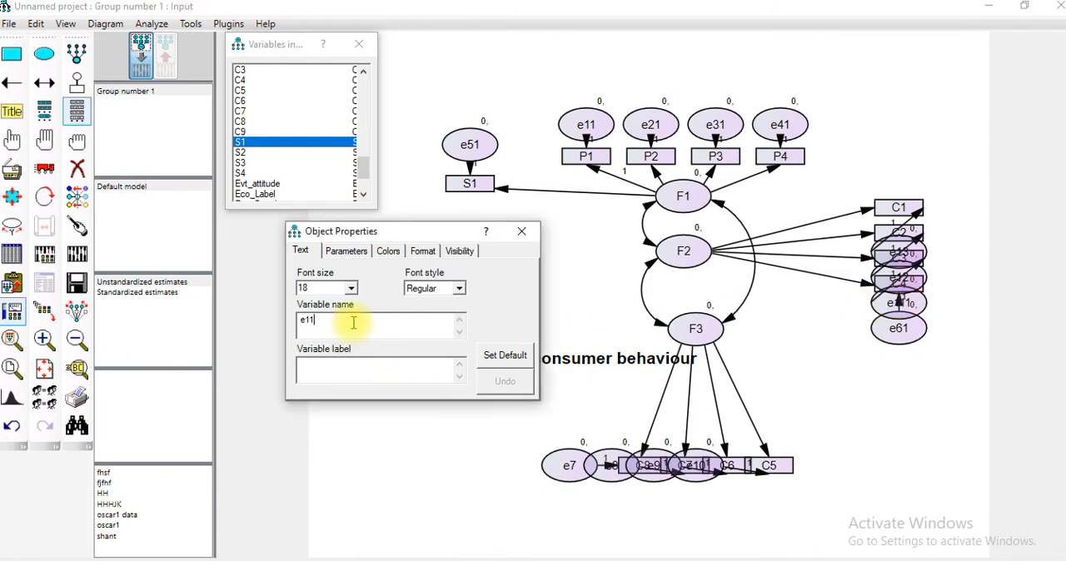
click(897, 279)
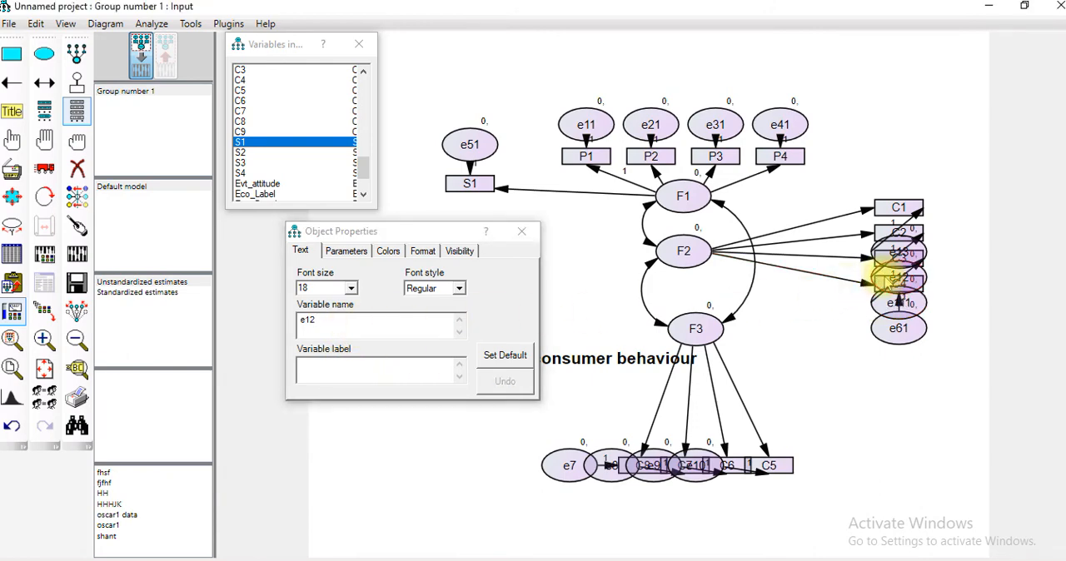
click(383, 324)
text(1)
click(887, 254)
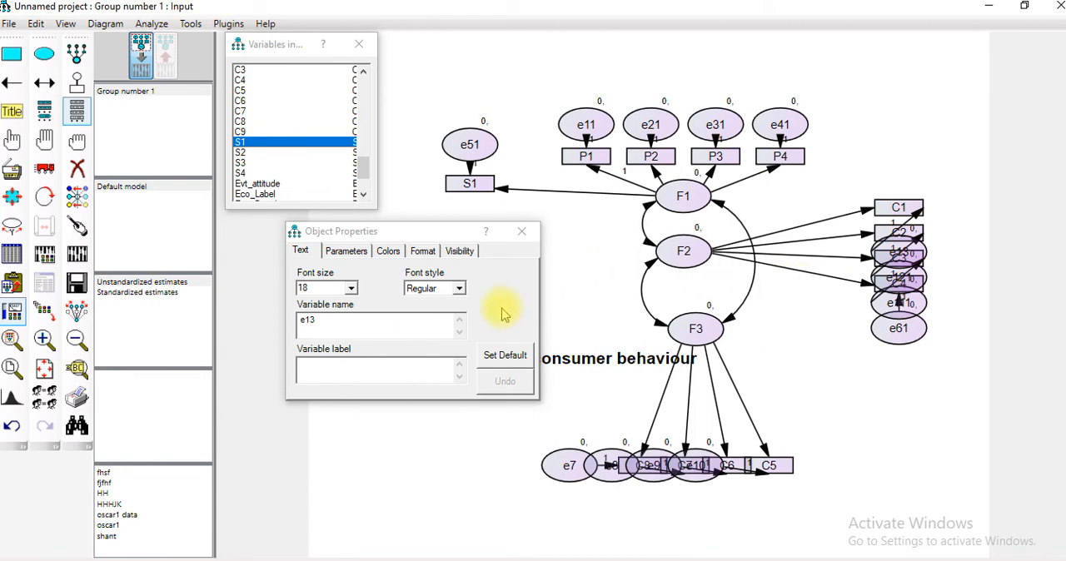
click(409, 322)
text(1)
click(895, 233)
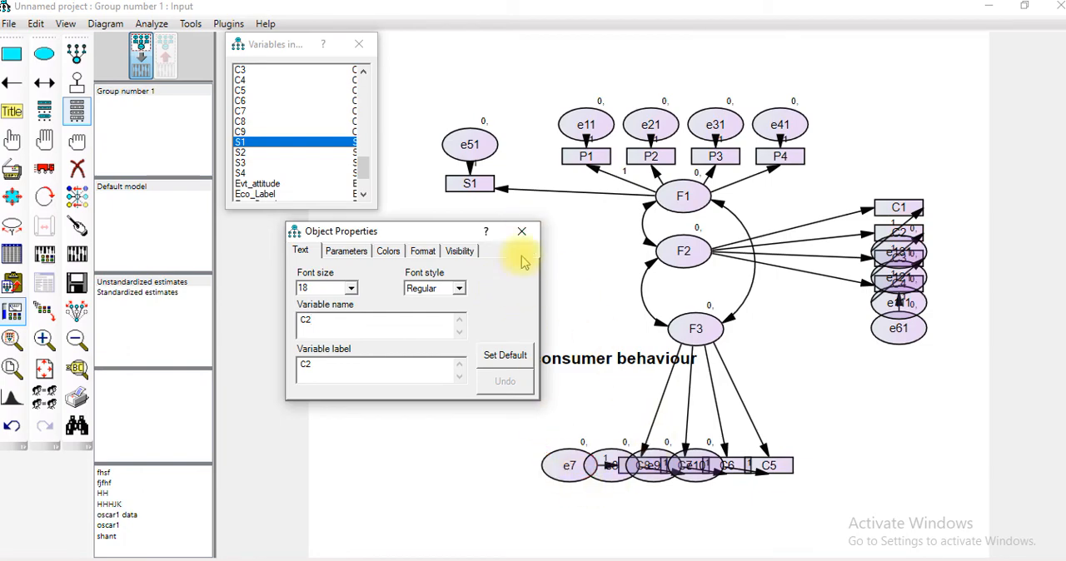
click(521, 232)
click(77, 253)
click(655, 345)
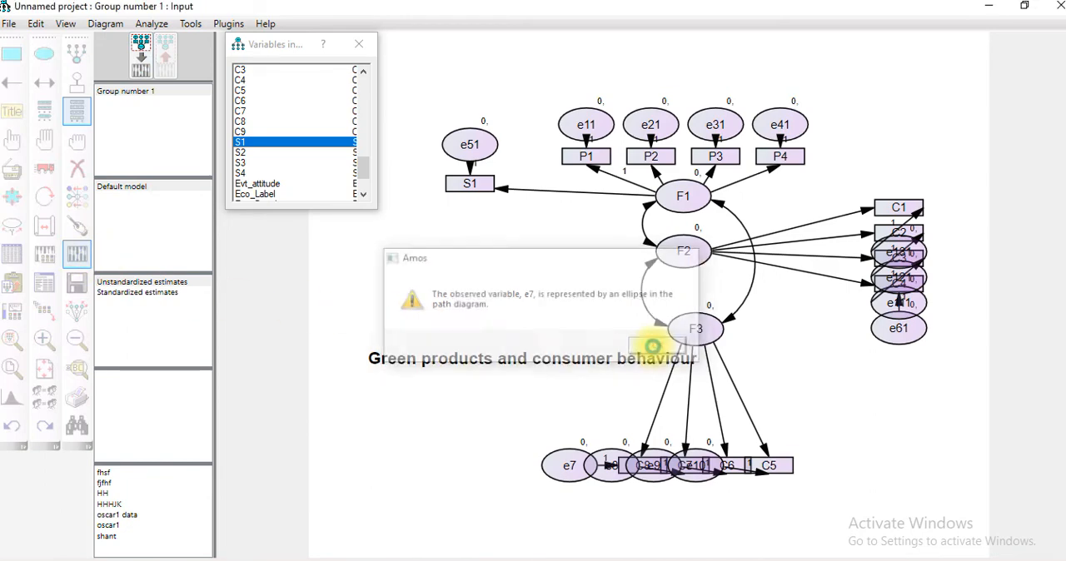
Rename the error terms e7 and e8 beside C8 as e71 and e81
double_click(567, 465)
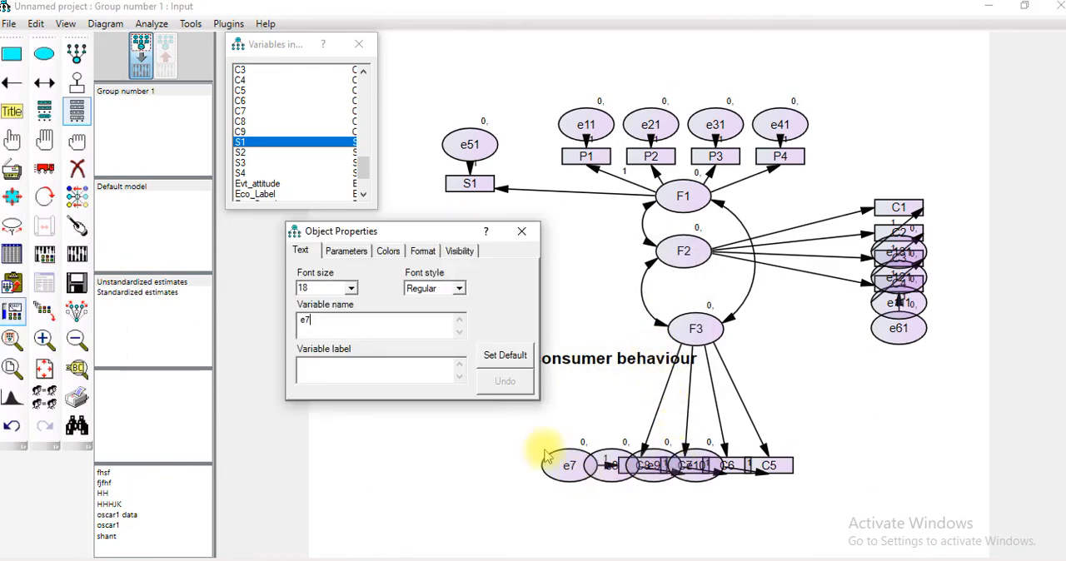
text(1)
click(607, 466)
click(379, 326)
text(1)
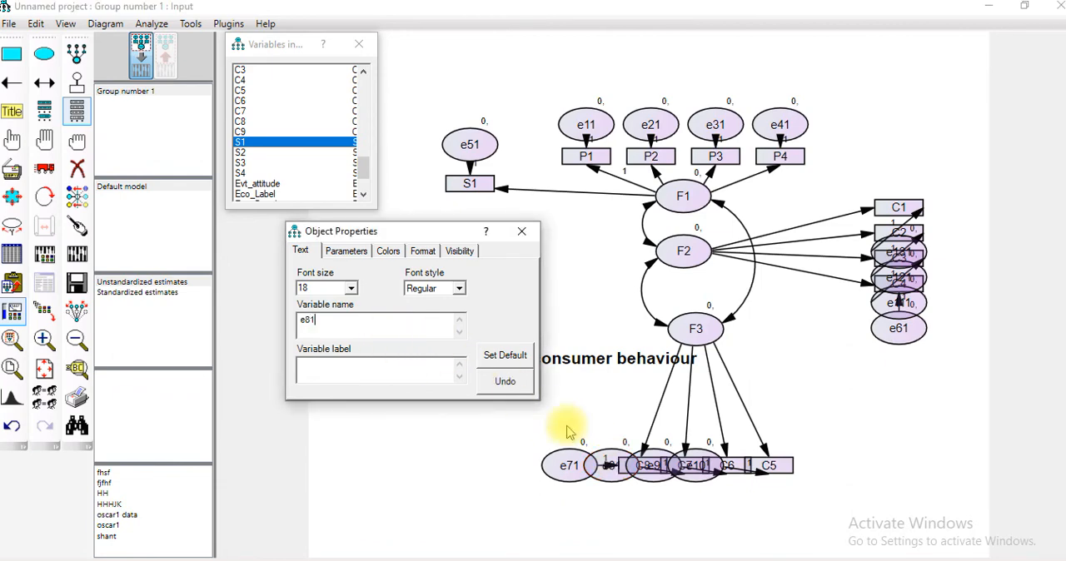
Rename the error terms e9 and e10 over the C8 and C7 boxes as e91 and e101, and close the object properties
click(648, 462)
click(372, 325)
text(1)
click(698, 464)
click(416, 318)
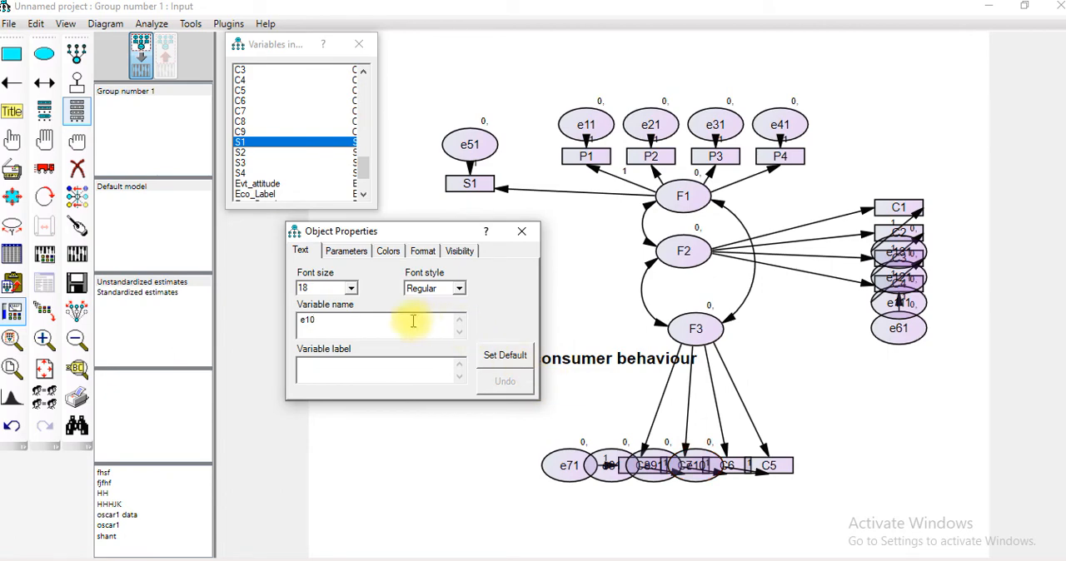
text(1)
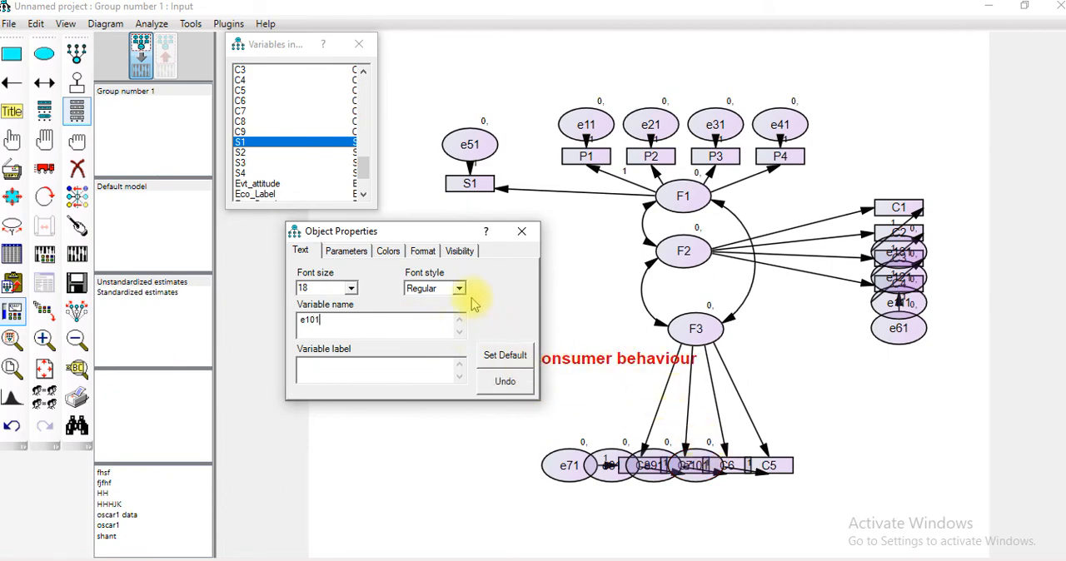
click(520, 231)
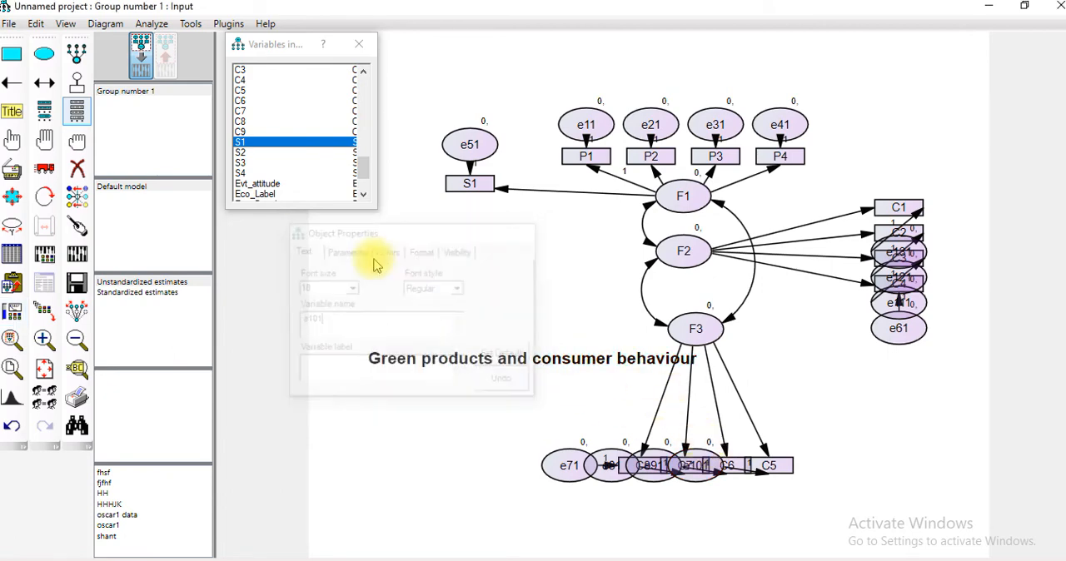
Calculate the estimates and save the model in Documents as "green product"
click(76, 254)
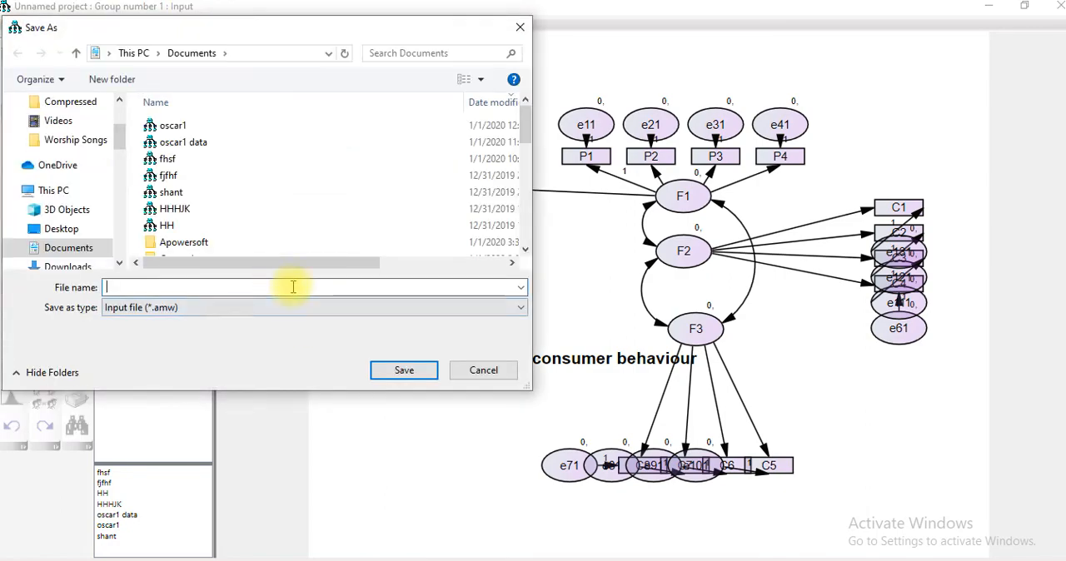
text(green product)
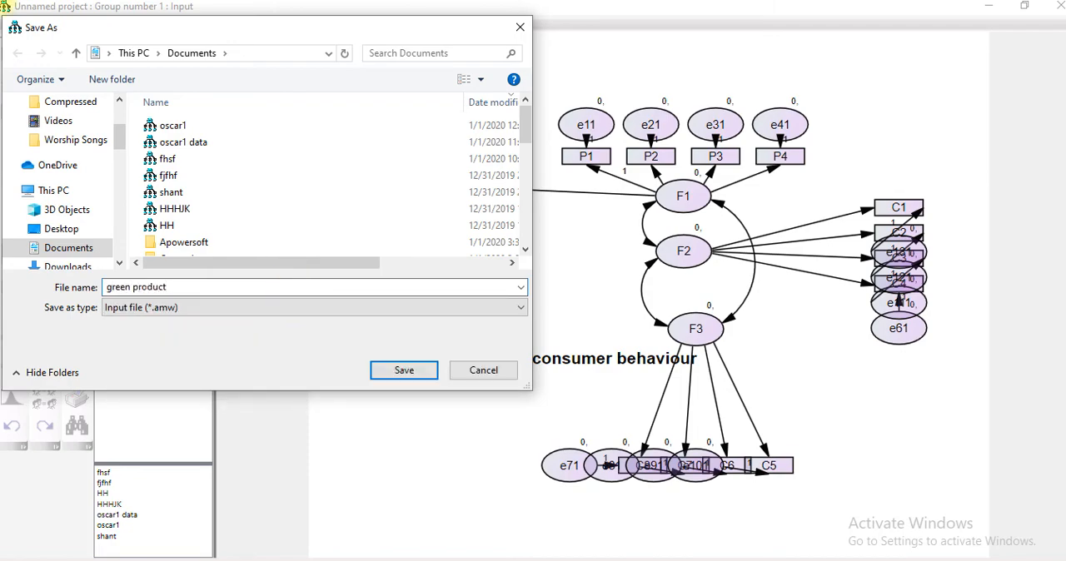
key(Return)
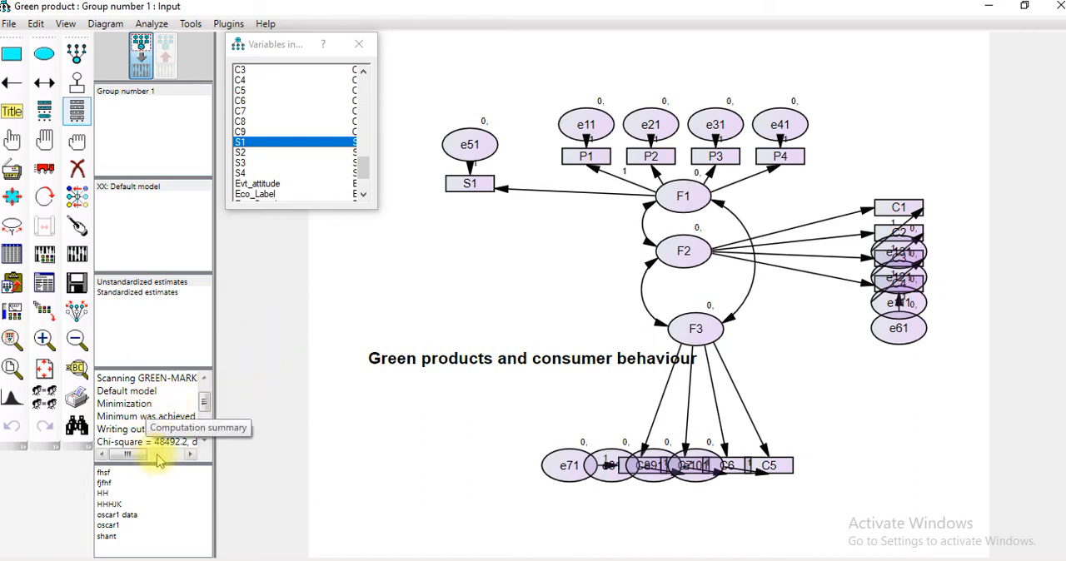
Read through the computation summary, including the minimization status, chi-square and degrees of freedom
click(206, 437)
click(207, 437)
click(207, 438)
click(205, 439)
drag(203, 424, 205, 402)
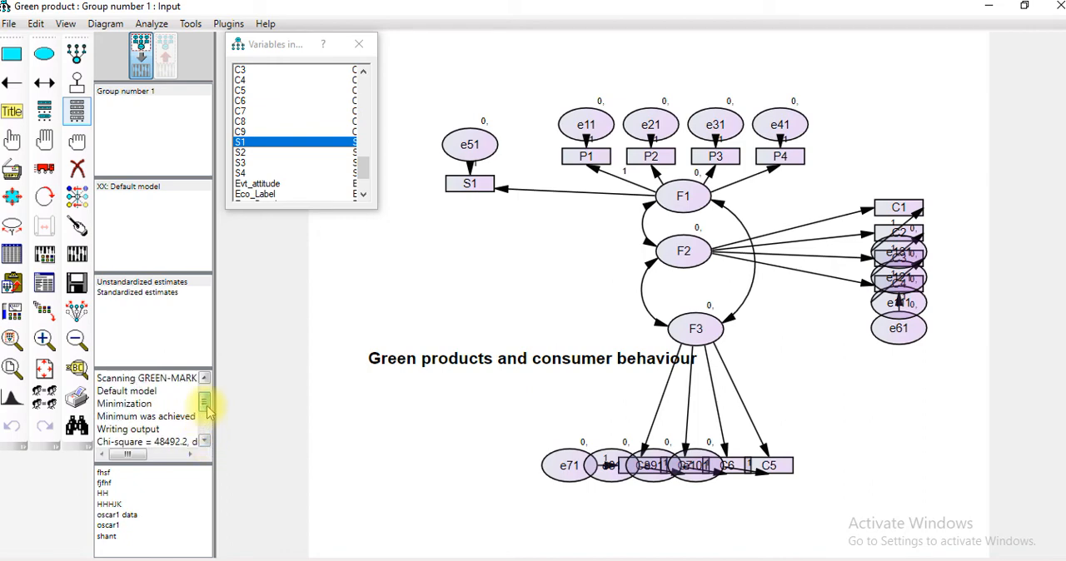
click(189, 454)
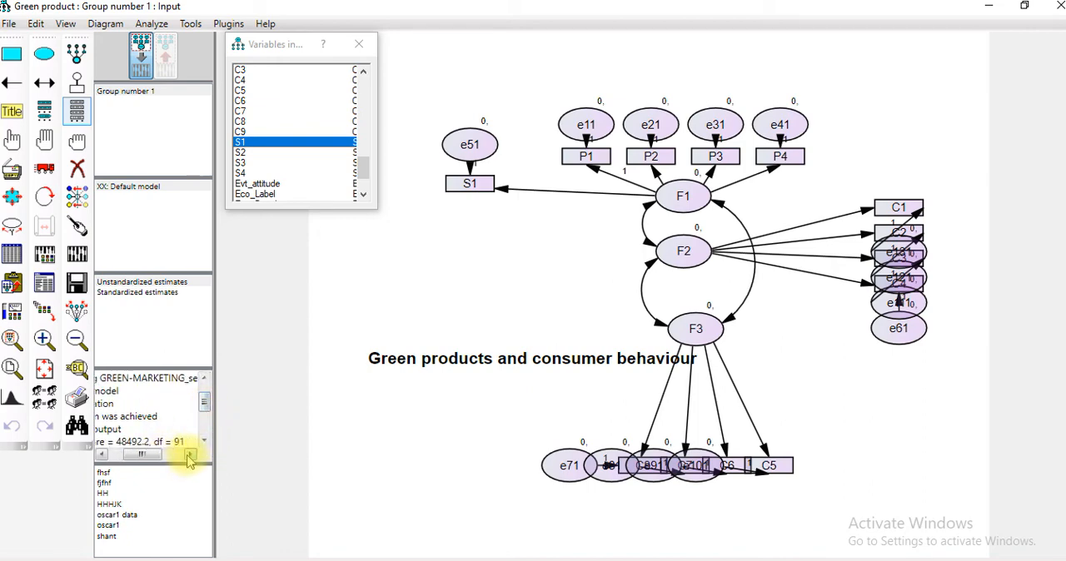
drag(151, 455, 129, 460)
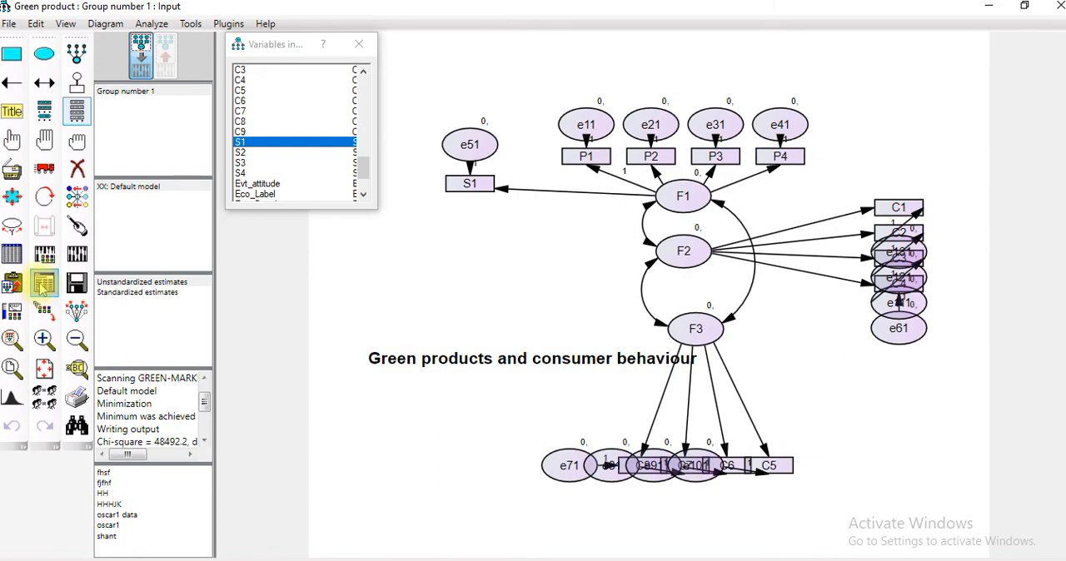
Open the text output full size and examine the regression weights, intercepts, covariances and variances under Estimates
click(44, 286)
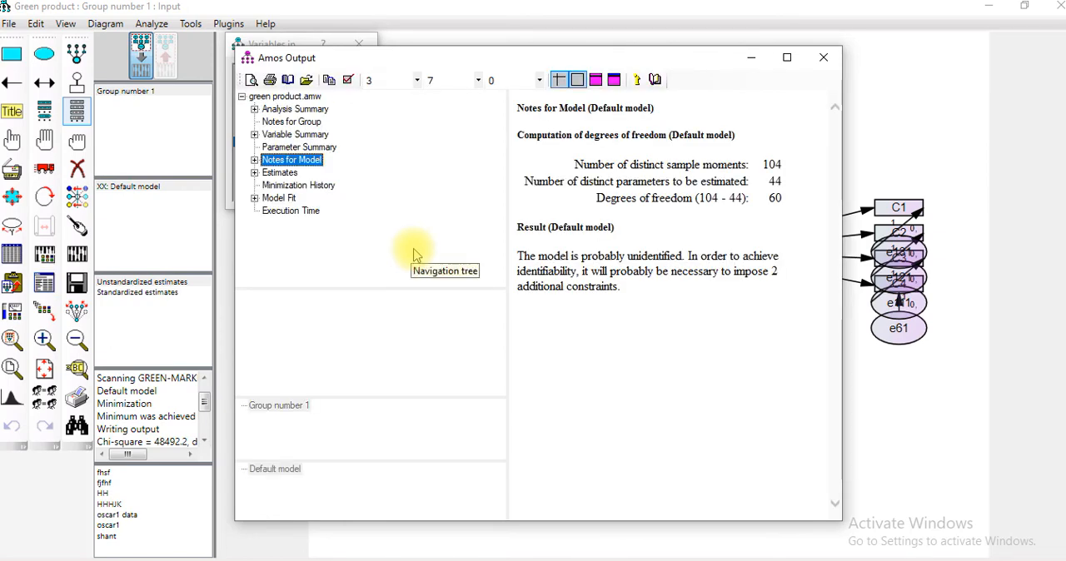
click(786, 57)
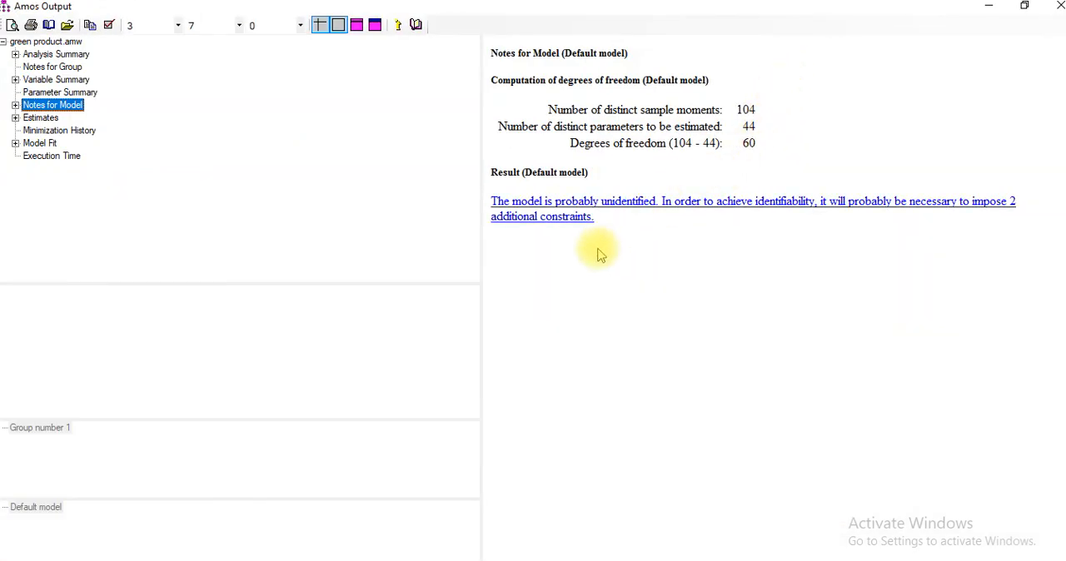
click(16, 119)
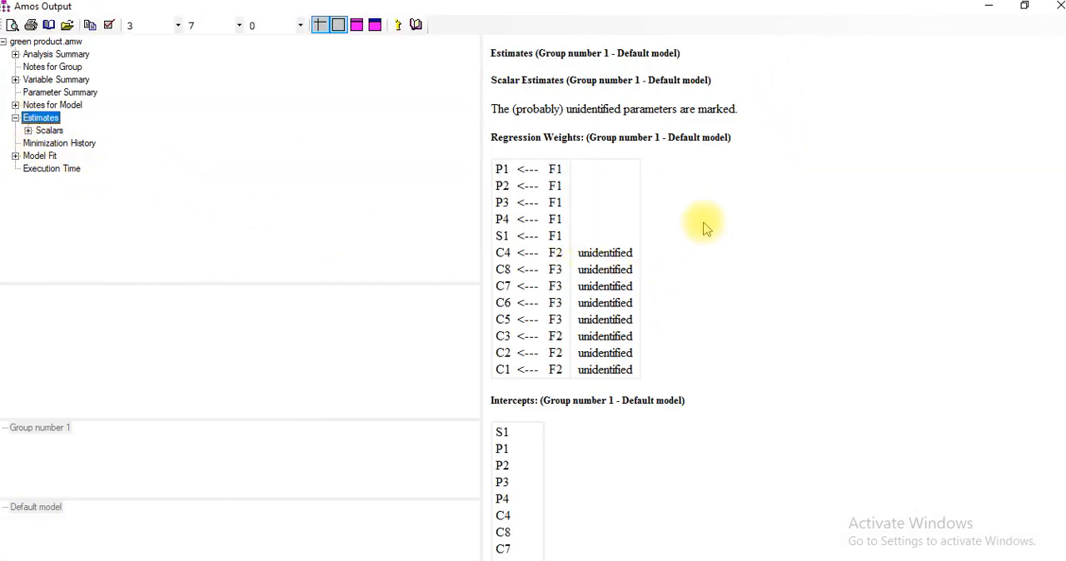
scroll(702, 232, down, 10)
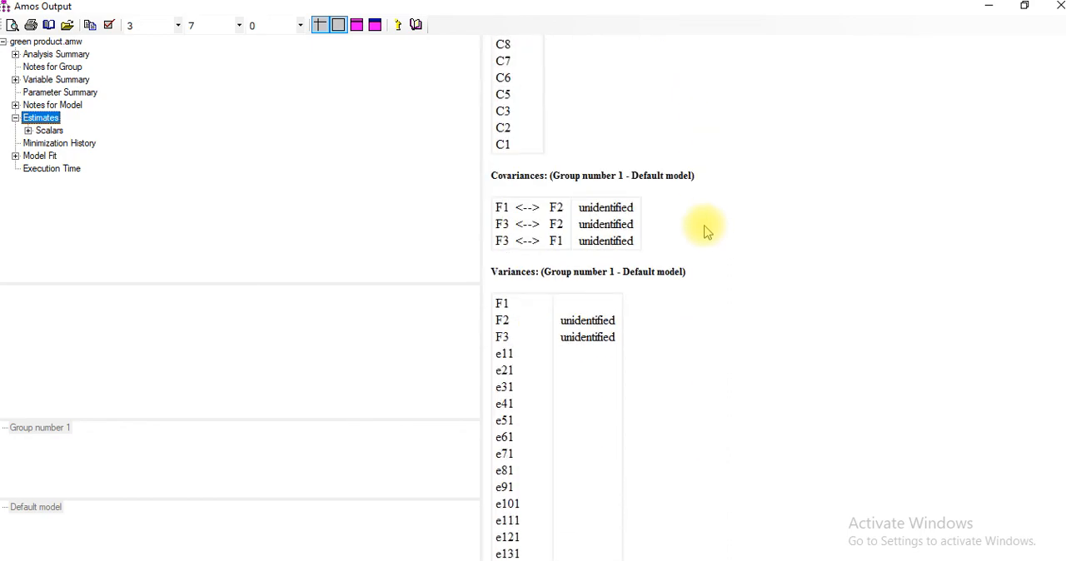
scroll(704, 231, up, 10)
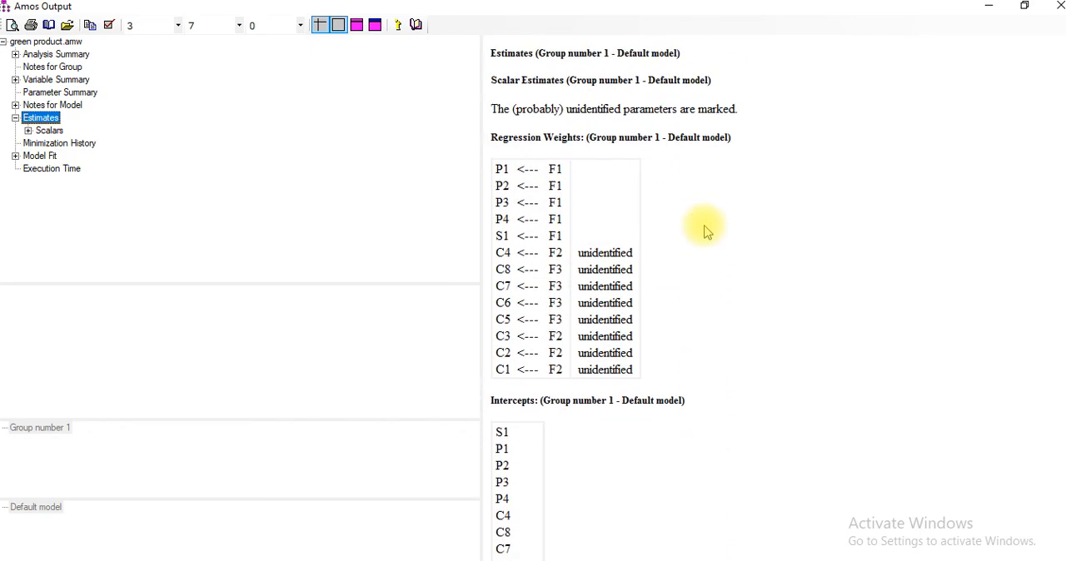
Review the Model Fit tables, such as CMIN, baseline comparisons and RMSEA, and close the output
click(18, 160)
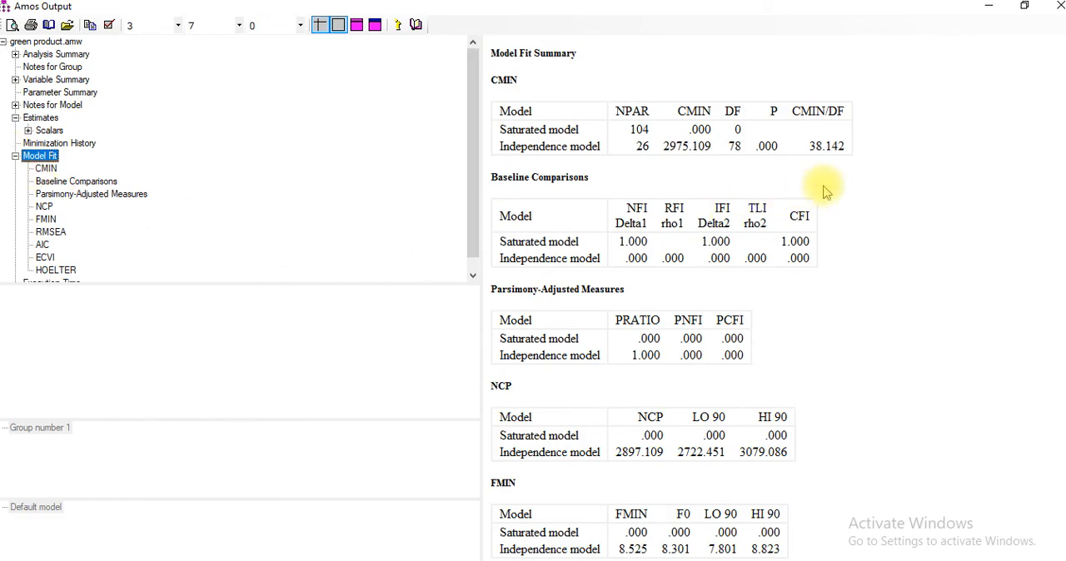
scroll(832, 275, down, 9)
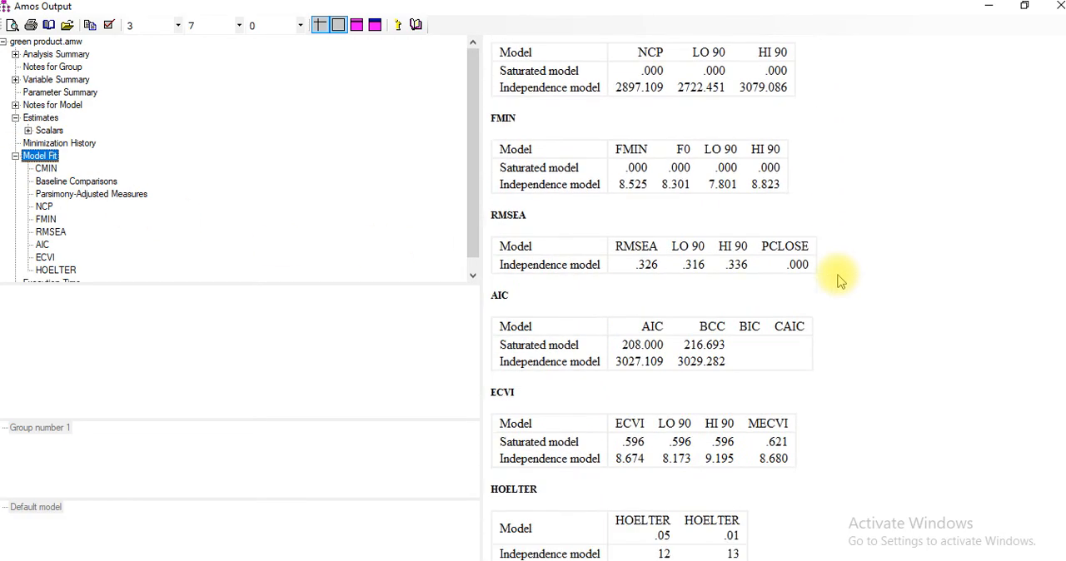
scroll(577, 363, up, 9)
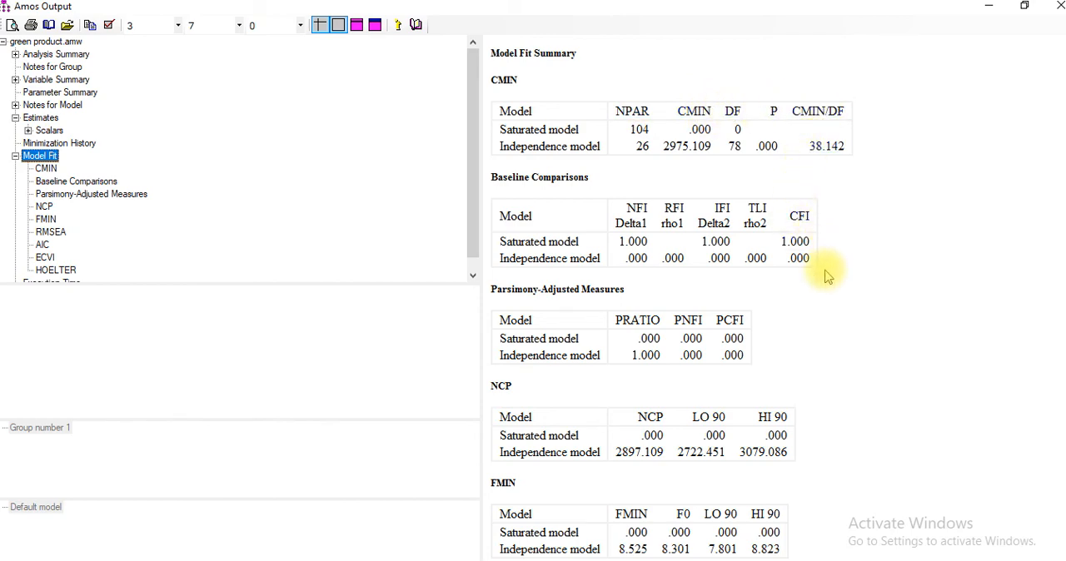
scroll(826, 284, down, 3)
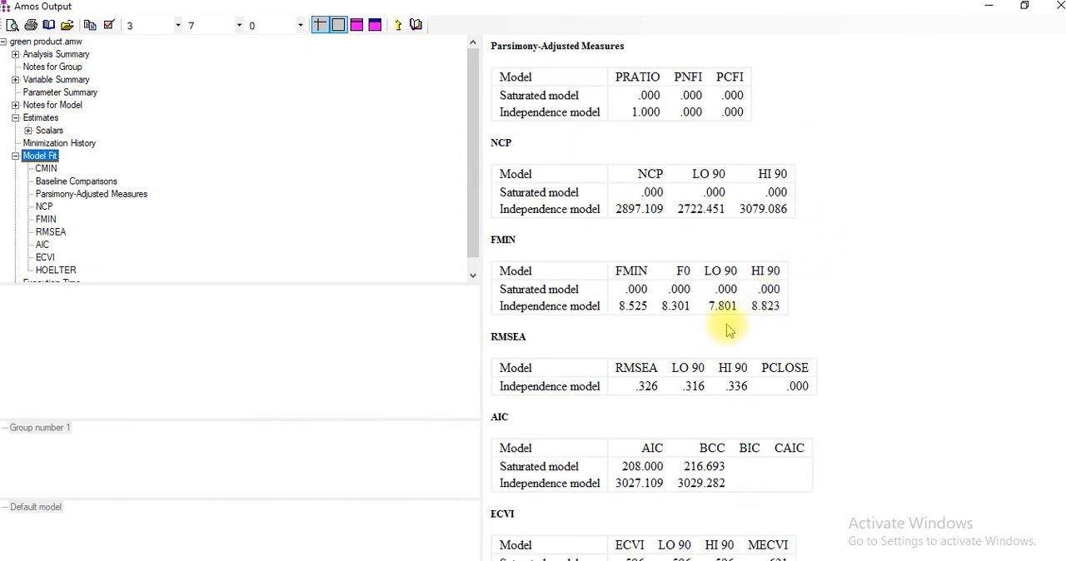
click(1059, 5)
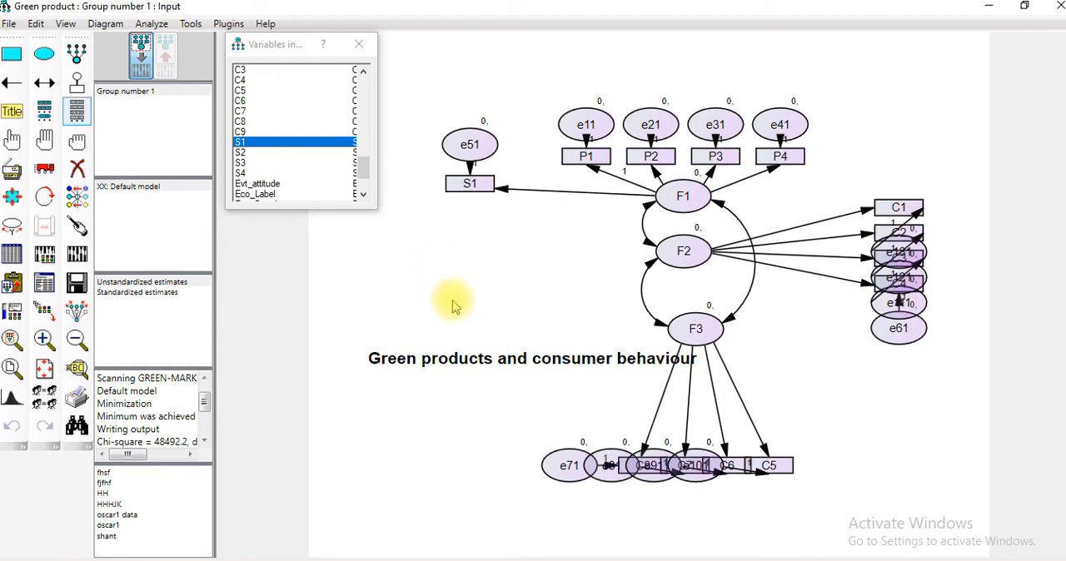
click(266, 24)
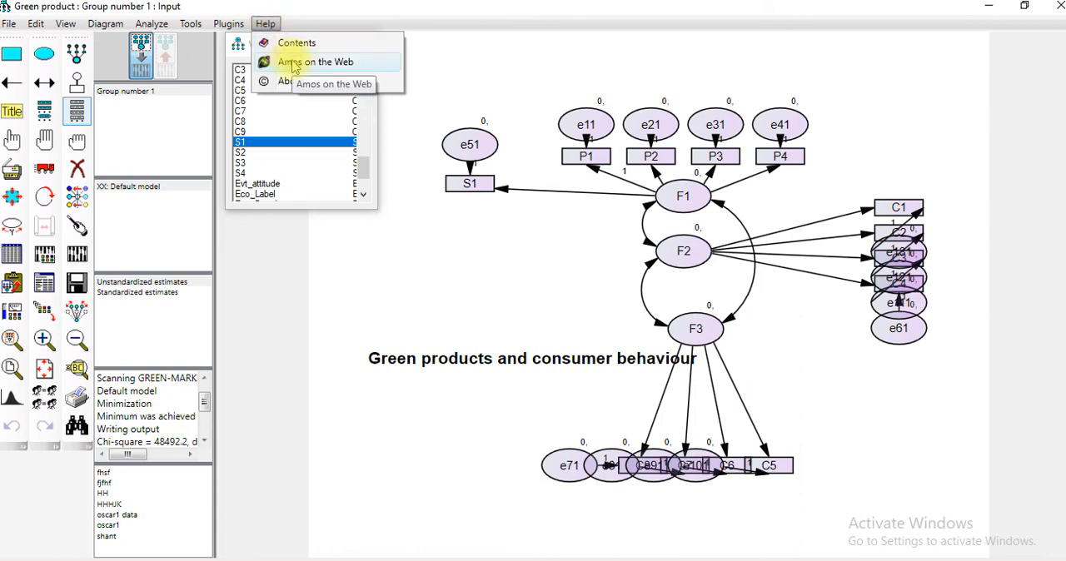
mouse_move(230, 25)
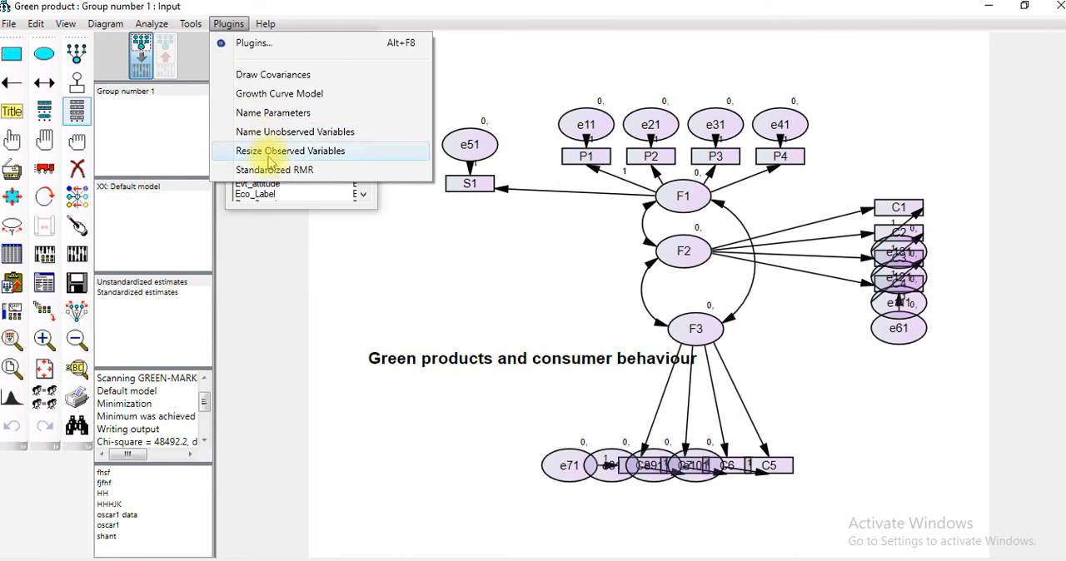
click(197, 28)
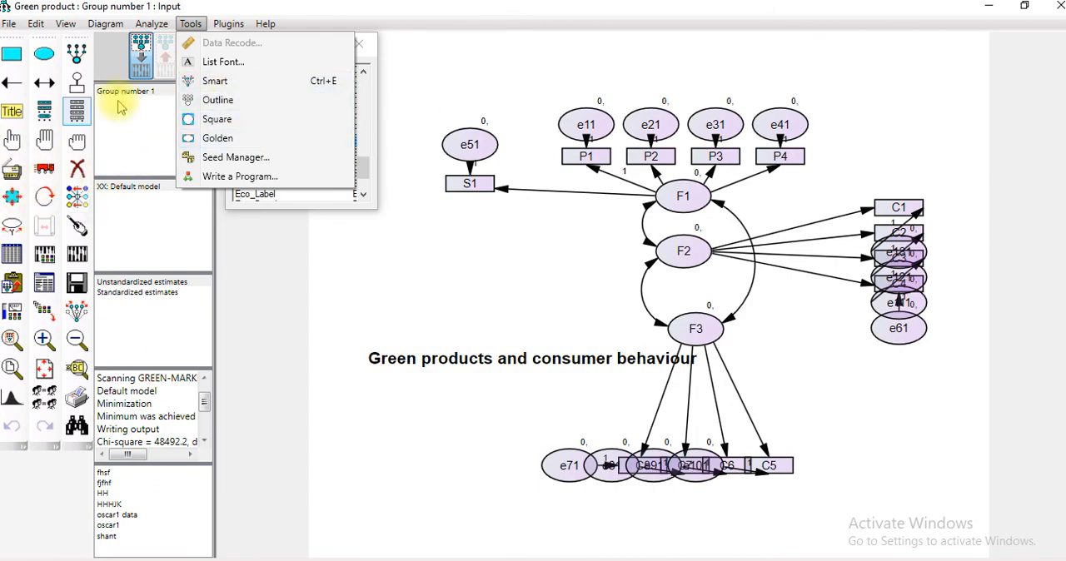
mouse_move(158, 29)
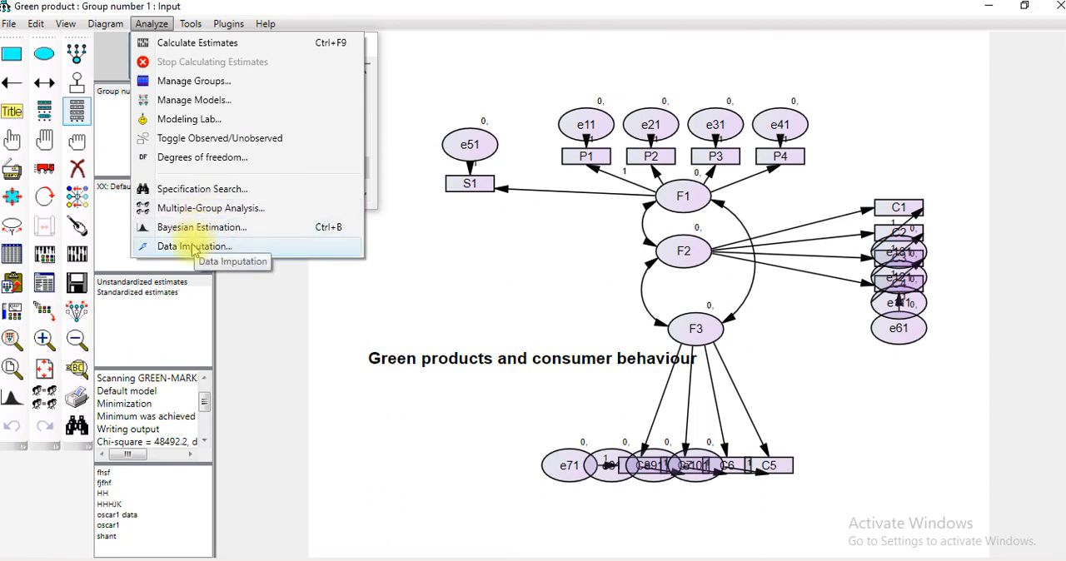
mouse_move(108, 28)
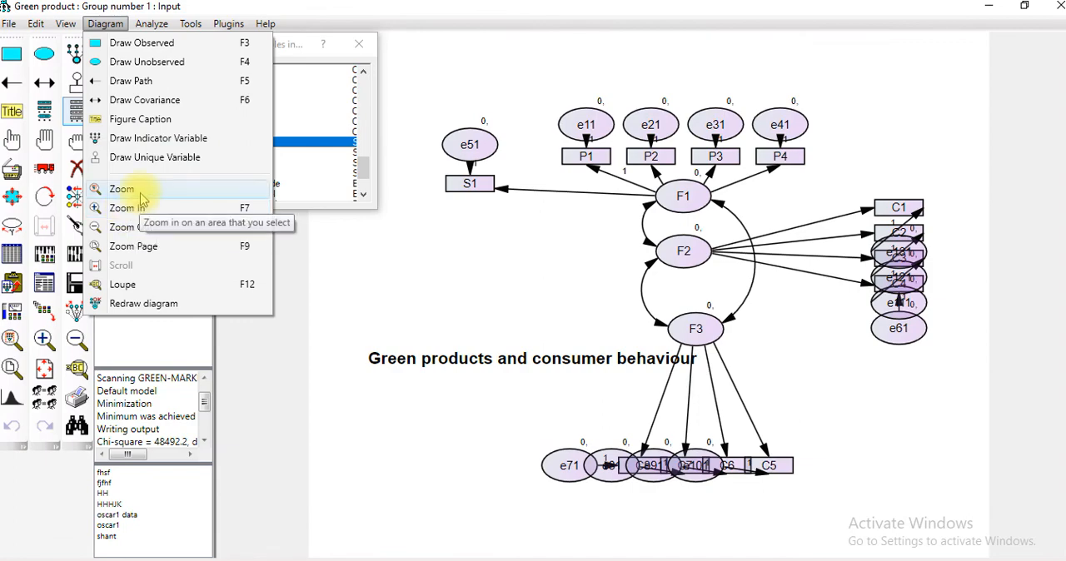
Try to enter "sea" as the variable label of error term e101 in its object properties
mouse_move(75, 30)
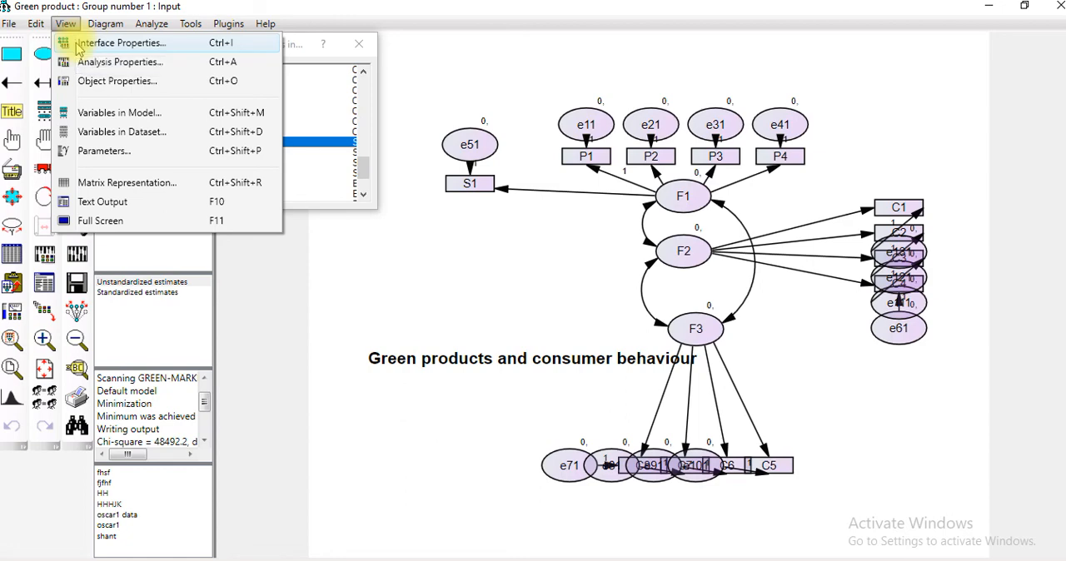
click(109, 81)
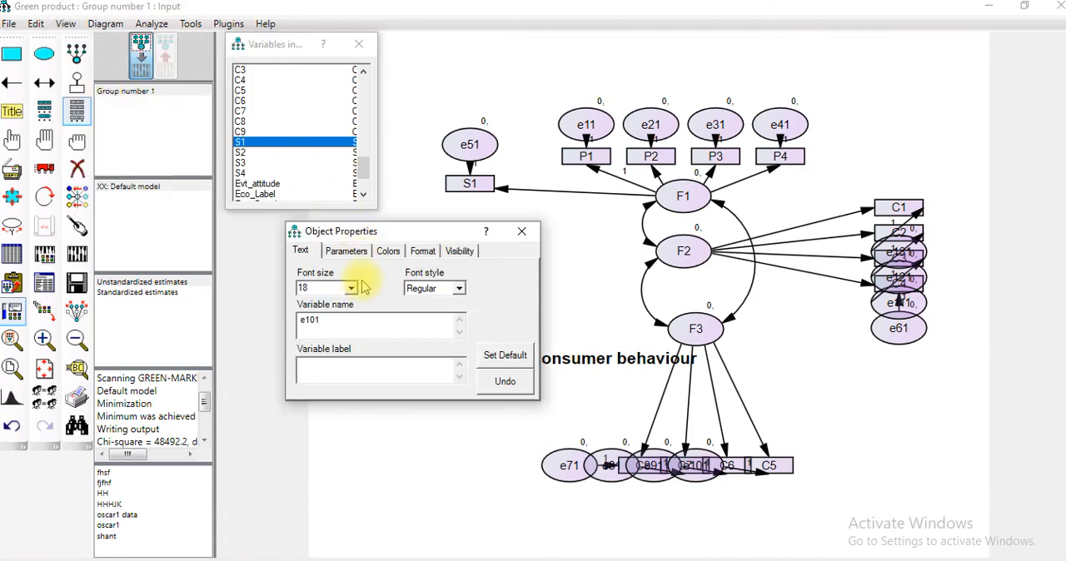
click(329, 369)
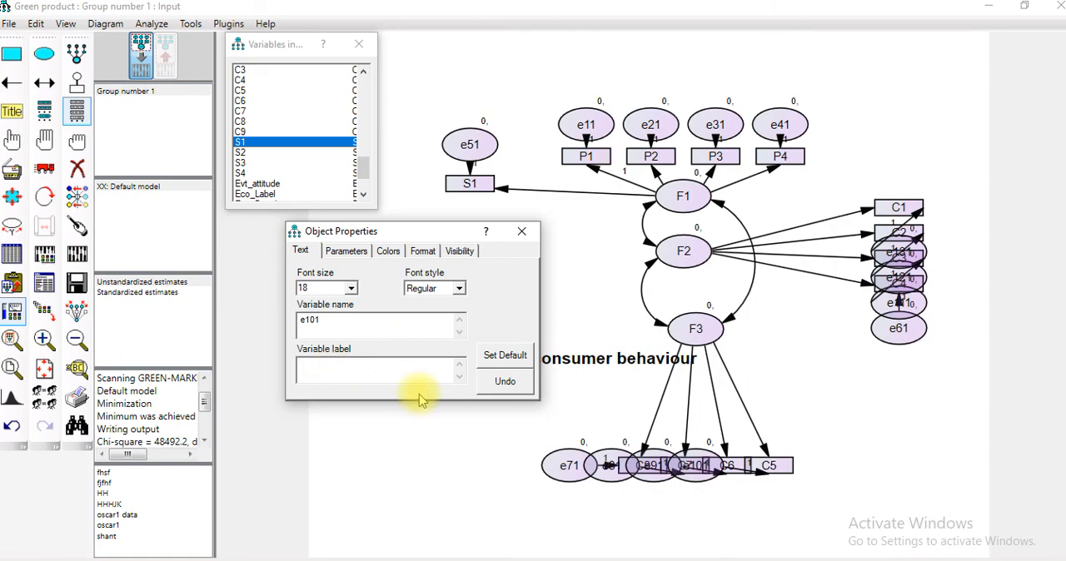
text(s)
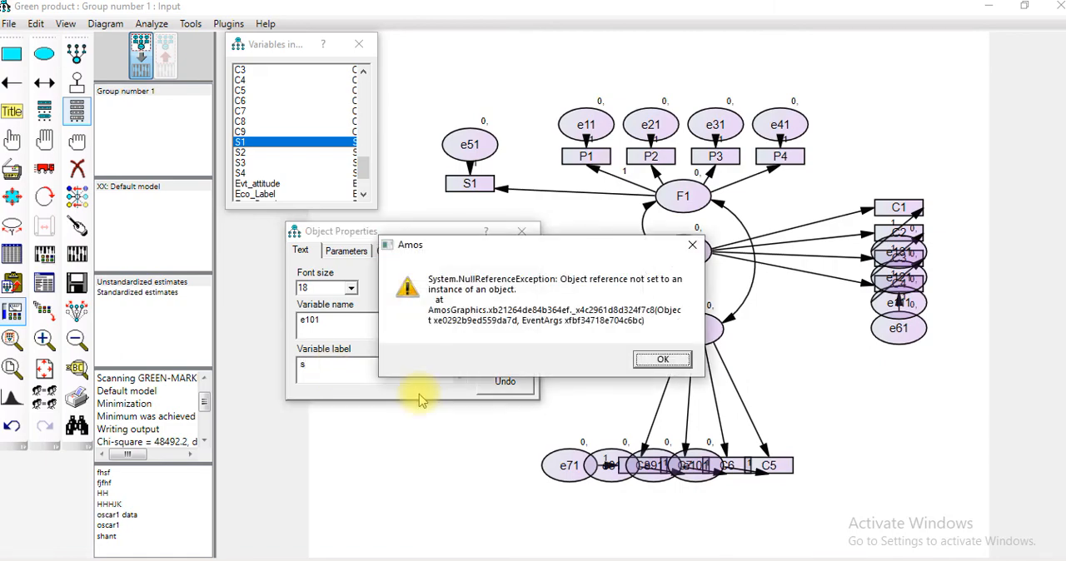
click(662, 359)
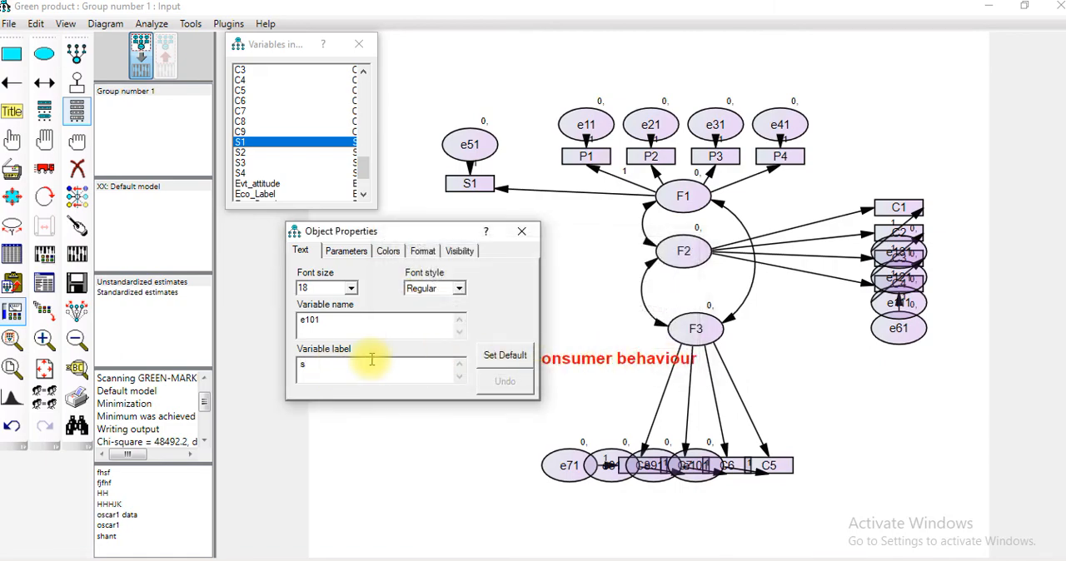
text(e)
click(671, 360)
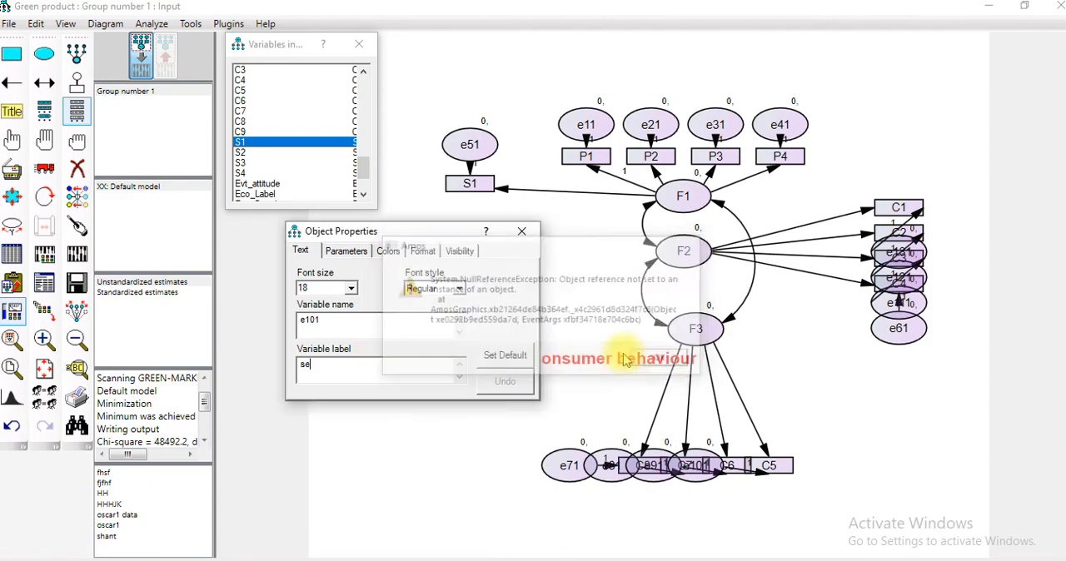
text(a)
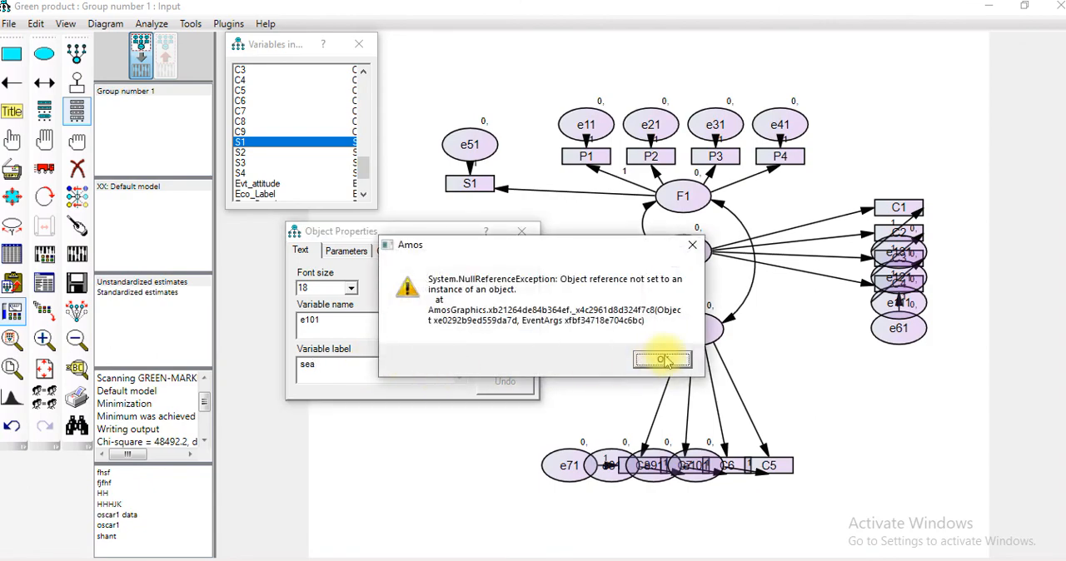
click(663, 359)
Clear the variable label of e101, dismissing the error messages, and close the object properties
key(BackSpace)
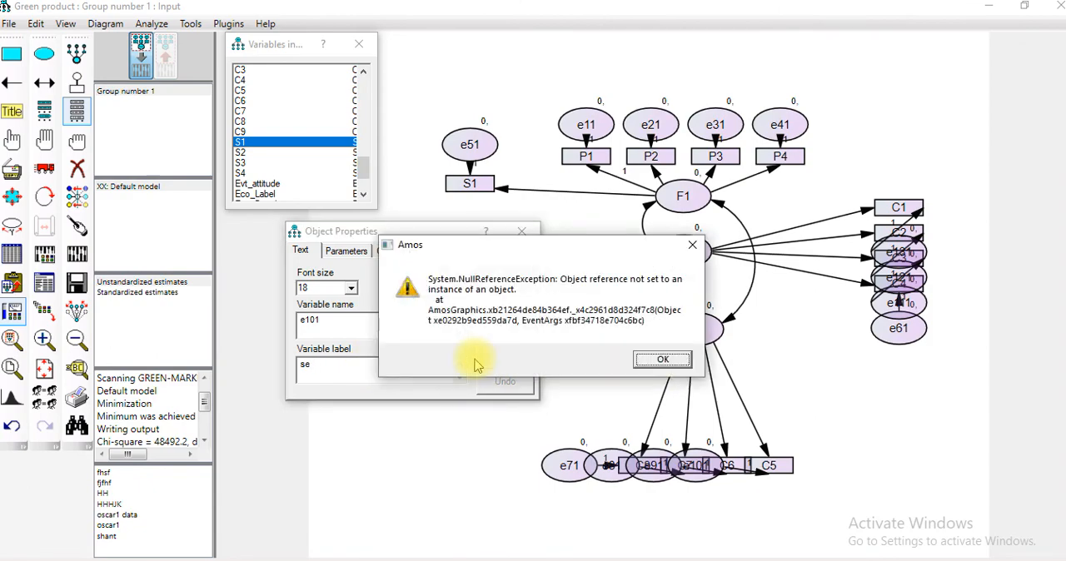
click(646, 358)
key(BackSpace)
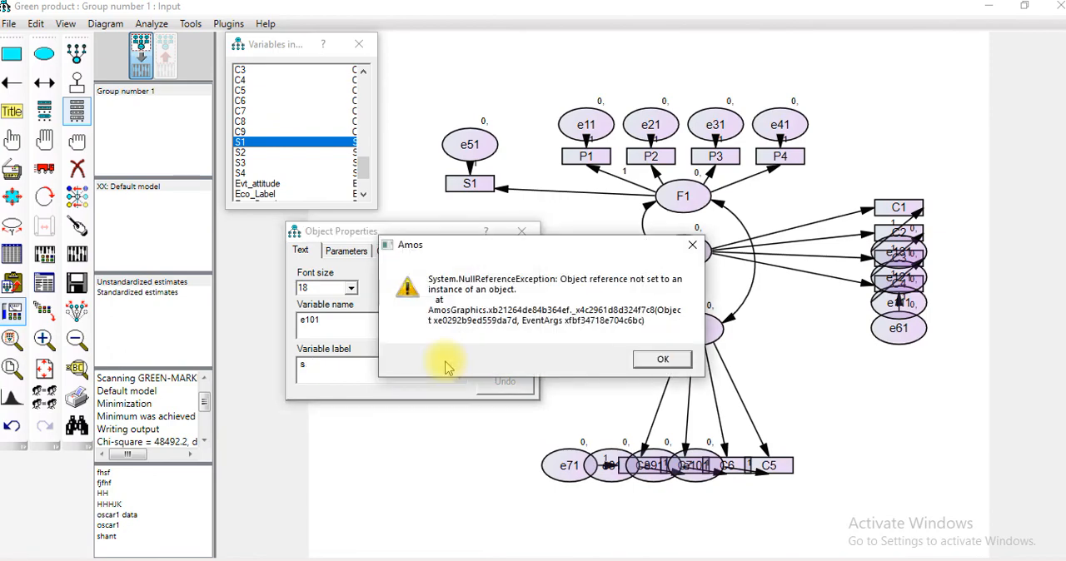
click(663, 359)
key(BackSpace)
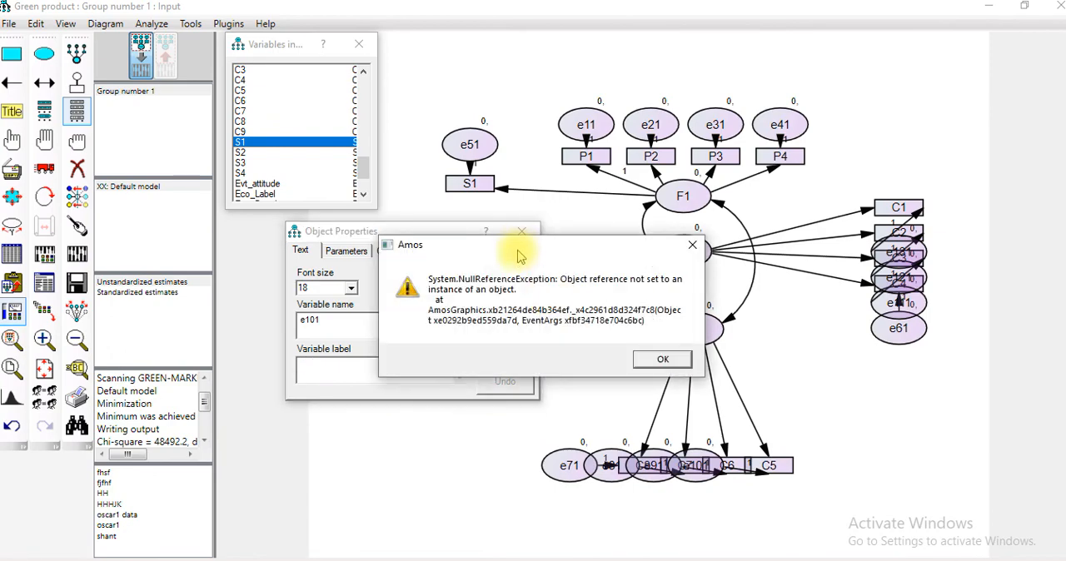
click(663, 358)
click(522, 231)
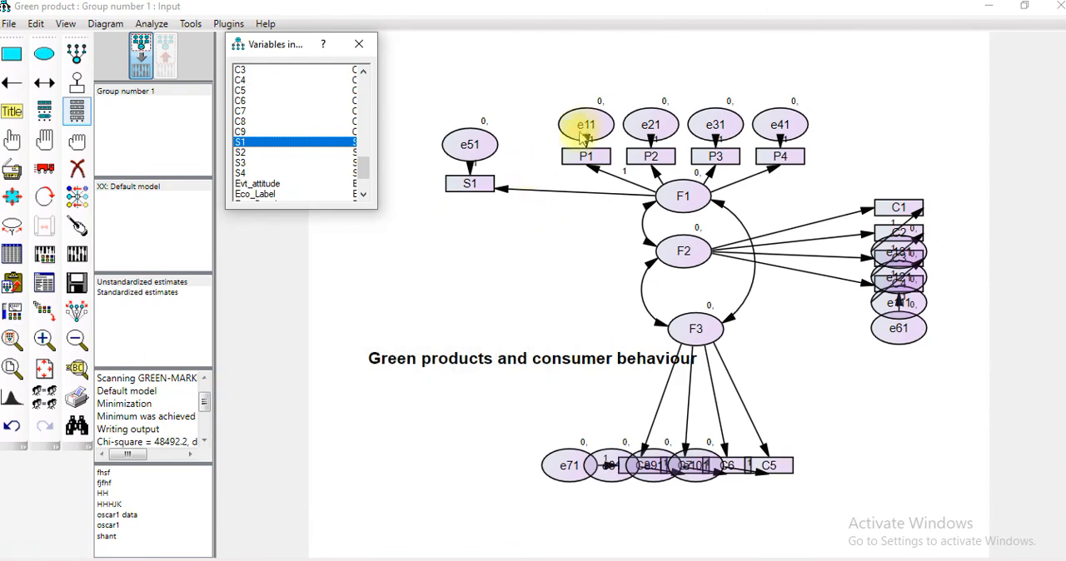
Set the variable label of observed variable P1 to "com" in its object properties and close them
click(580, 159)
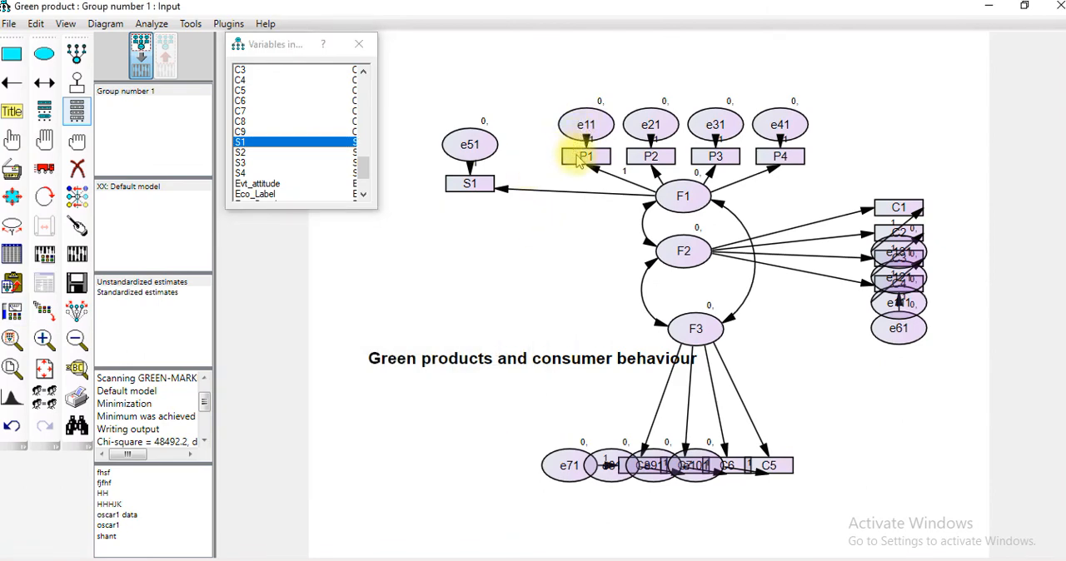
double_click(581, 159)
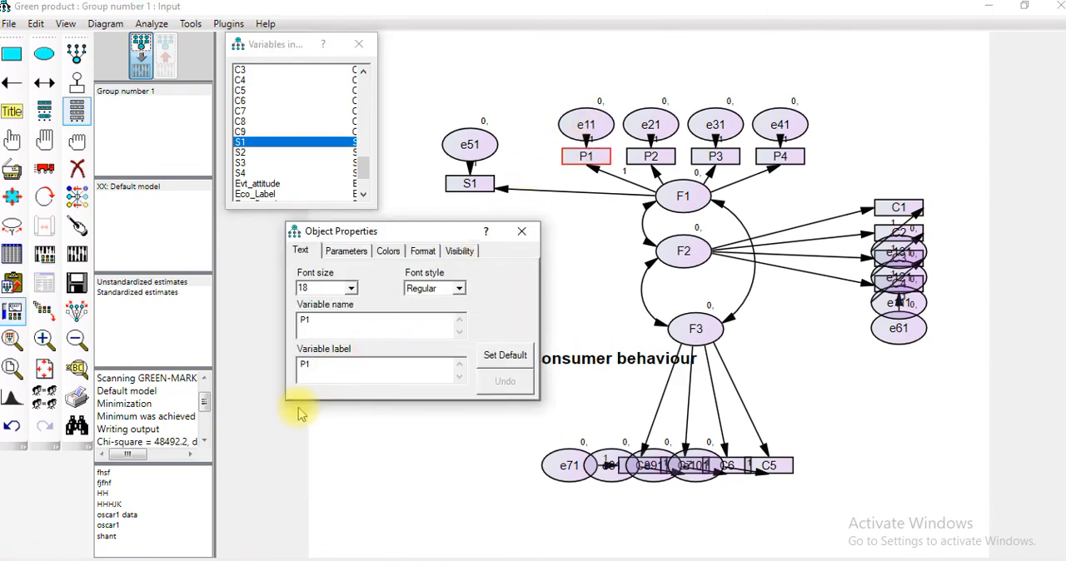
text(com)
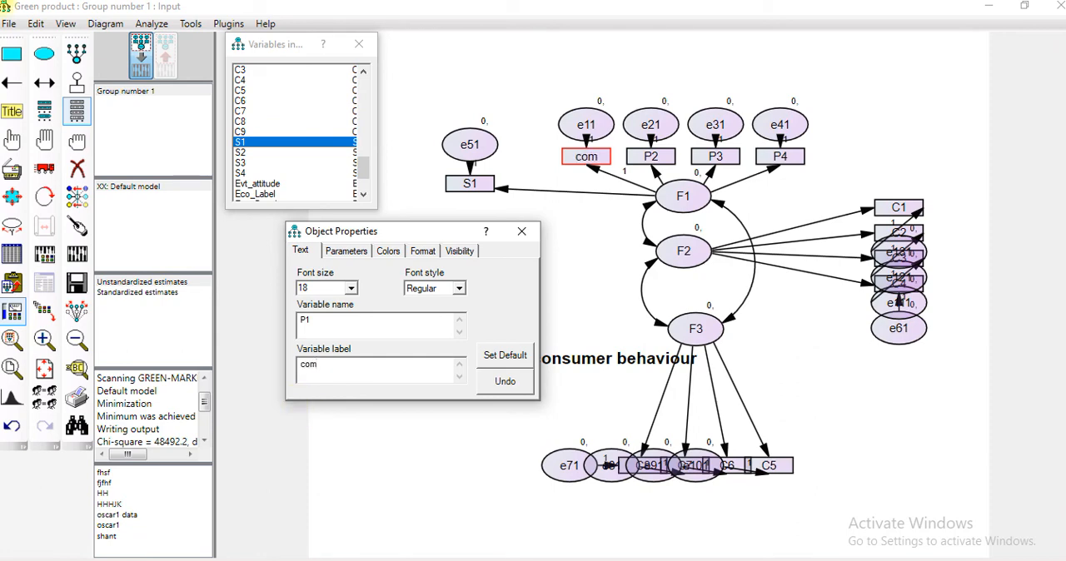
click(521, 230)
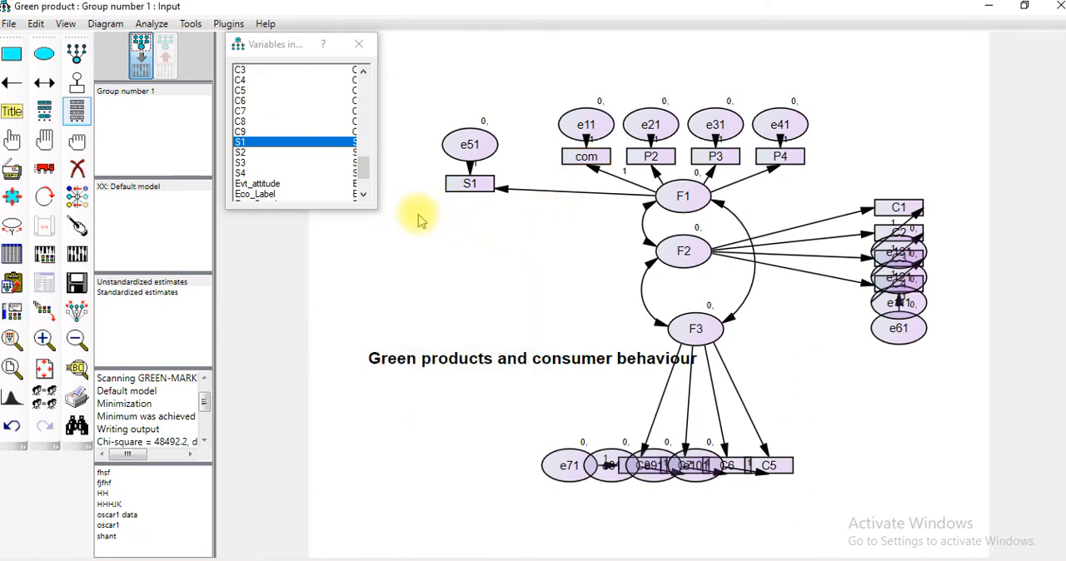
click(66, 25)
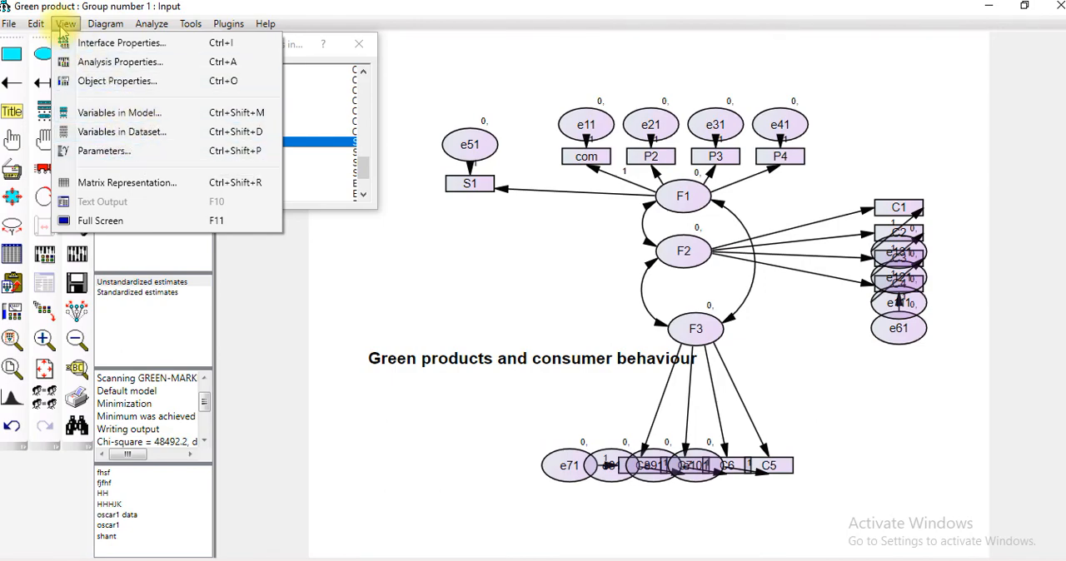
mouse_move(44, 30)
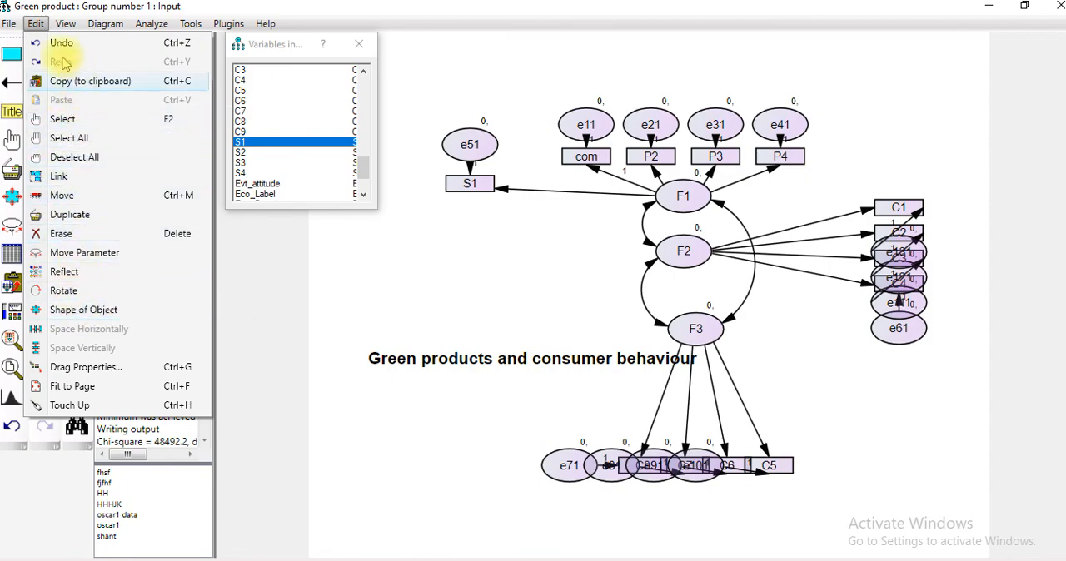
click(11, 23)
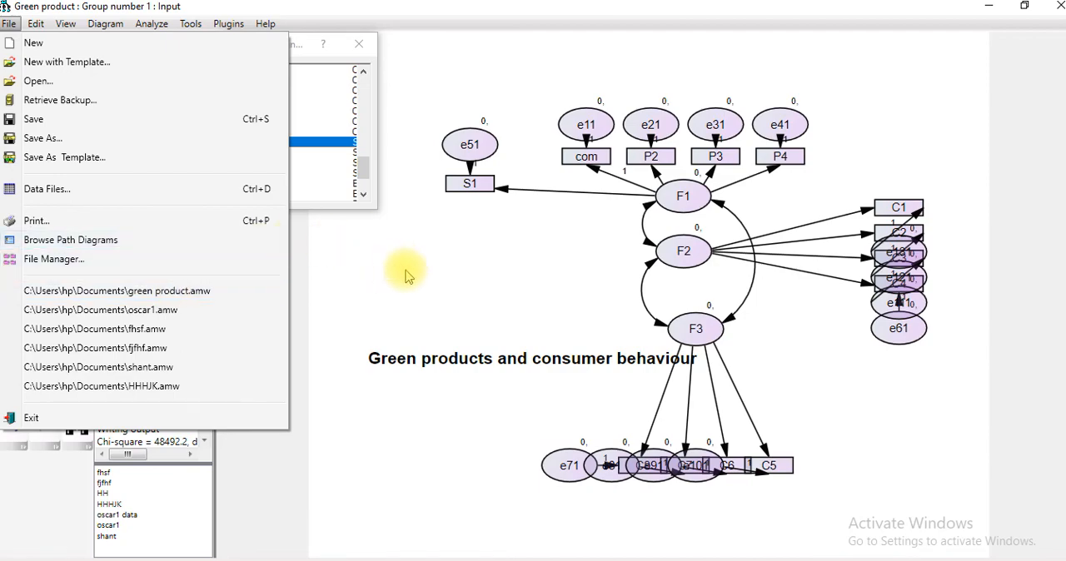
click(439, 289)
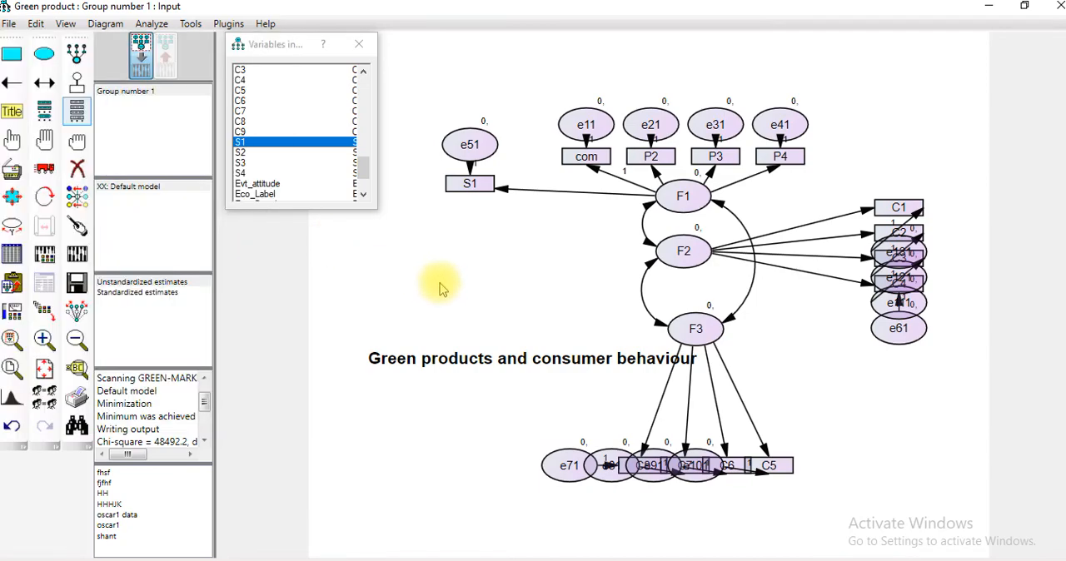